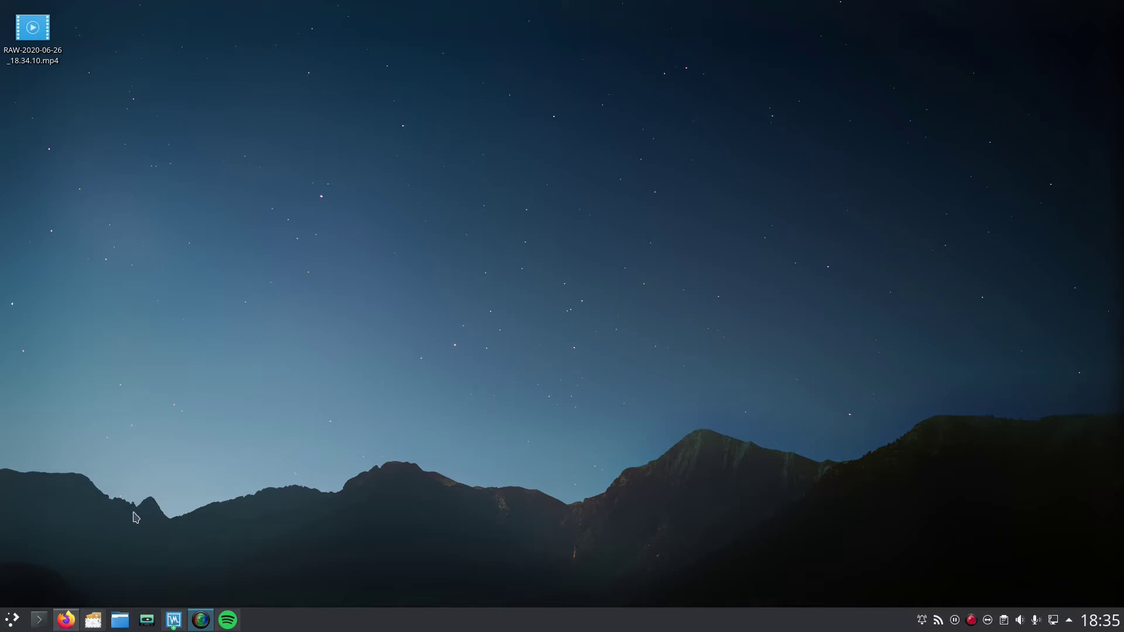
Step: Add the ppa:cubic-wizard/release repository with sudo apt-add-repository in Konsole
click(41, 619)
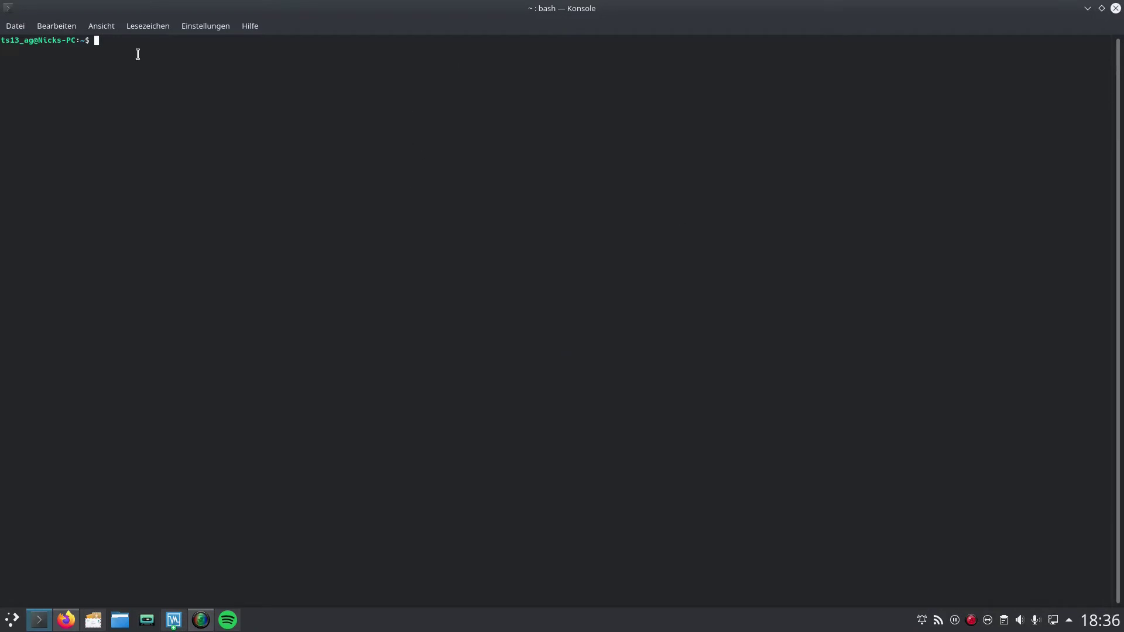
text(sudo)
text(apt-add-repository ppa:cubic-wizard/release)
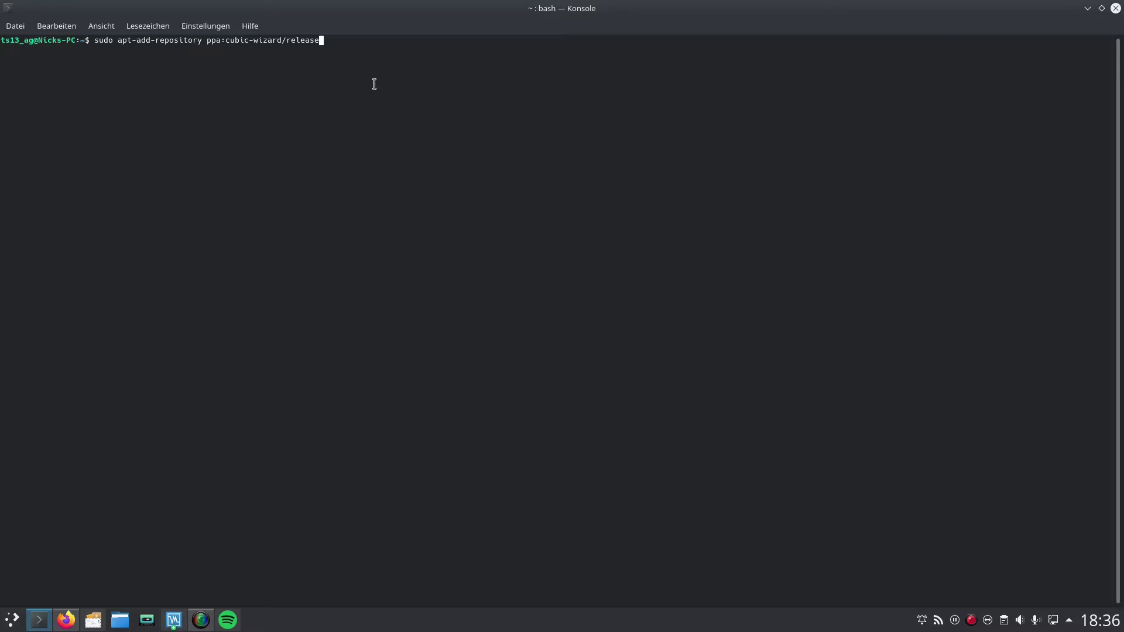
key(Return)
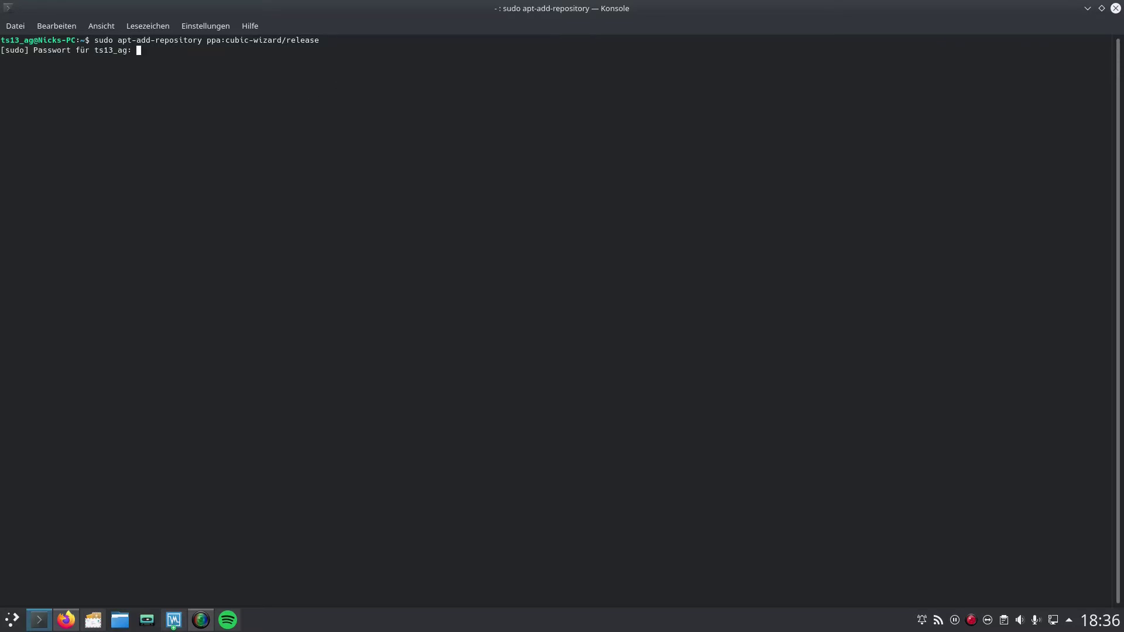
key(Return)
key(Return)
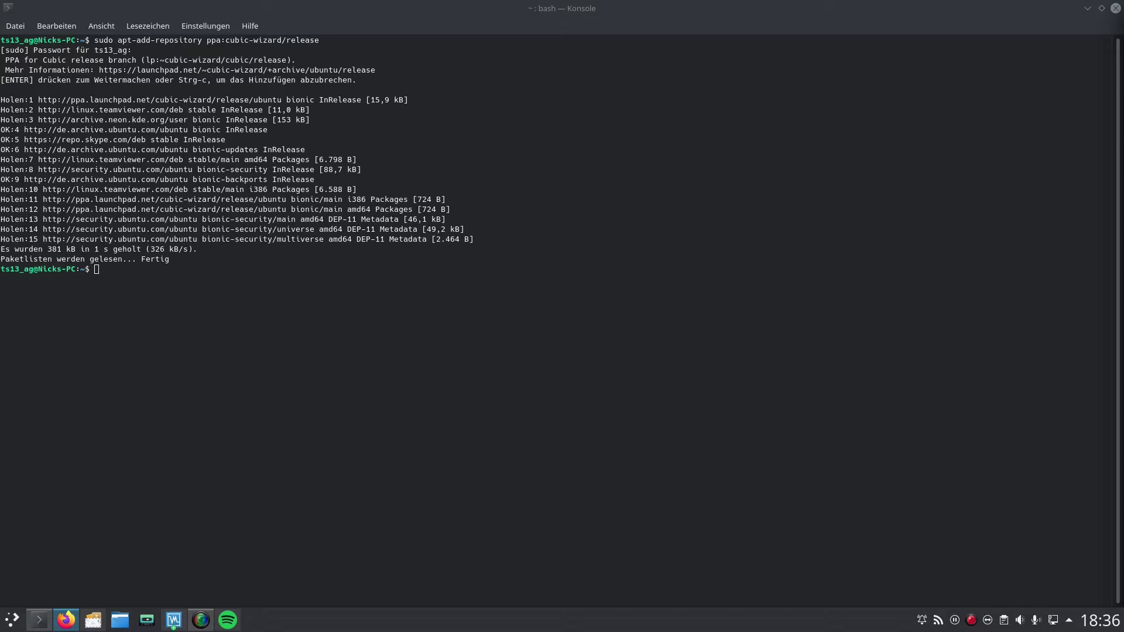
Step: Import the Cubic repository's signing key with sudo apt-key adv
click(337, 280)
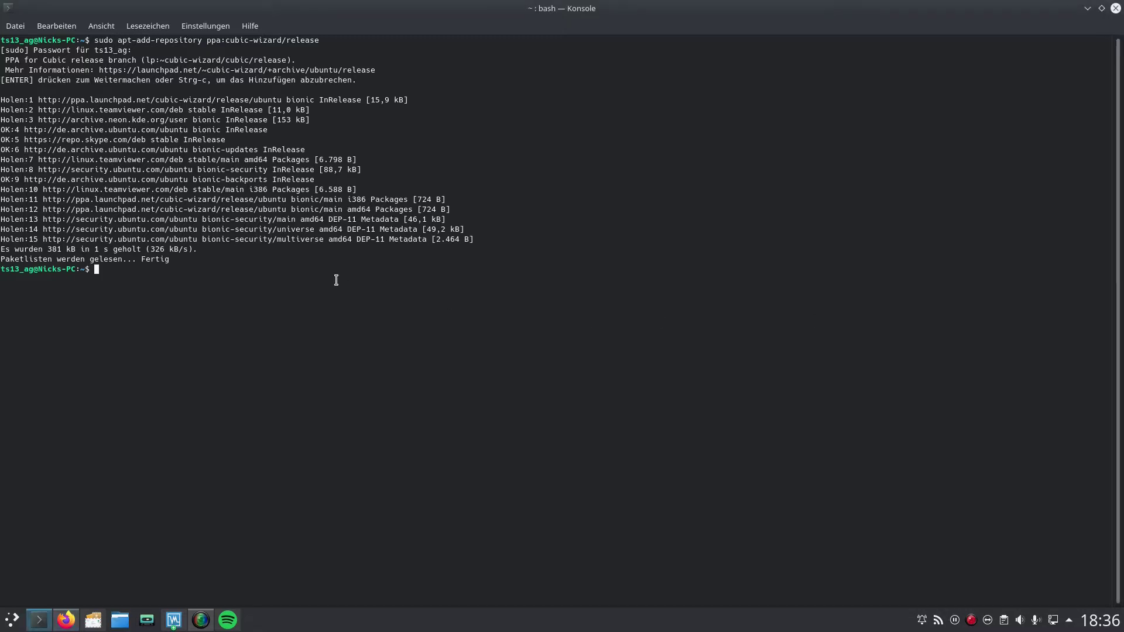
text(sudo)
text(apt-key adv --keyserver keyserver.ubuntu.com --recv-keys 6494C6D6997C215E)
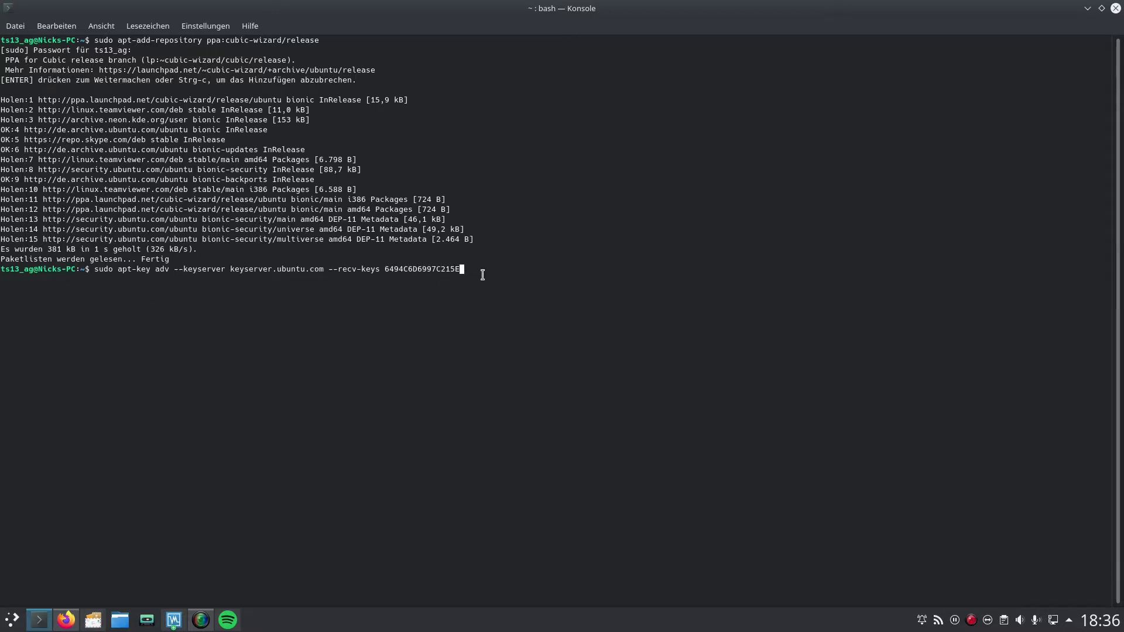
key(Return)
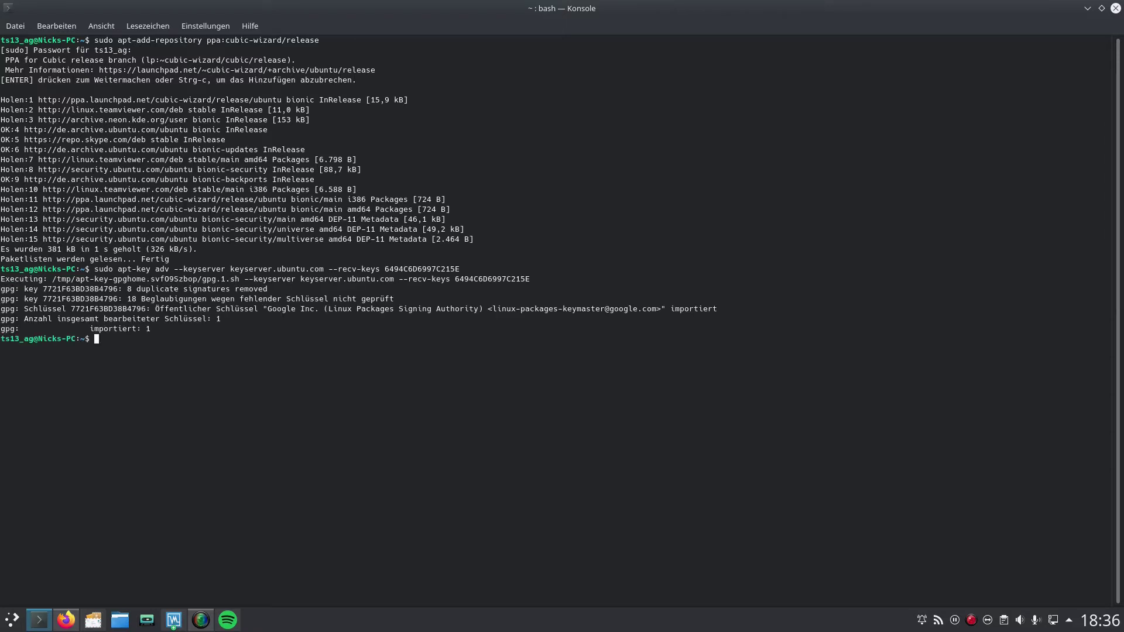
Step: Run sudo apt-get update && sudo apt-get install cubic
text(sudo apt-get update && sudo apt-get ibsta)
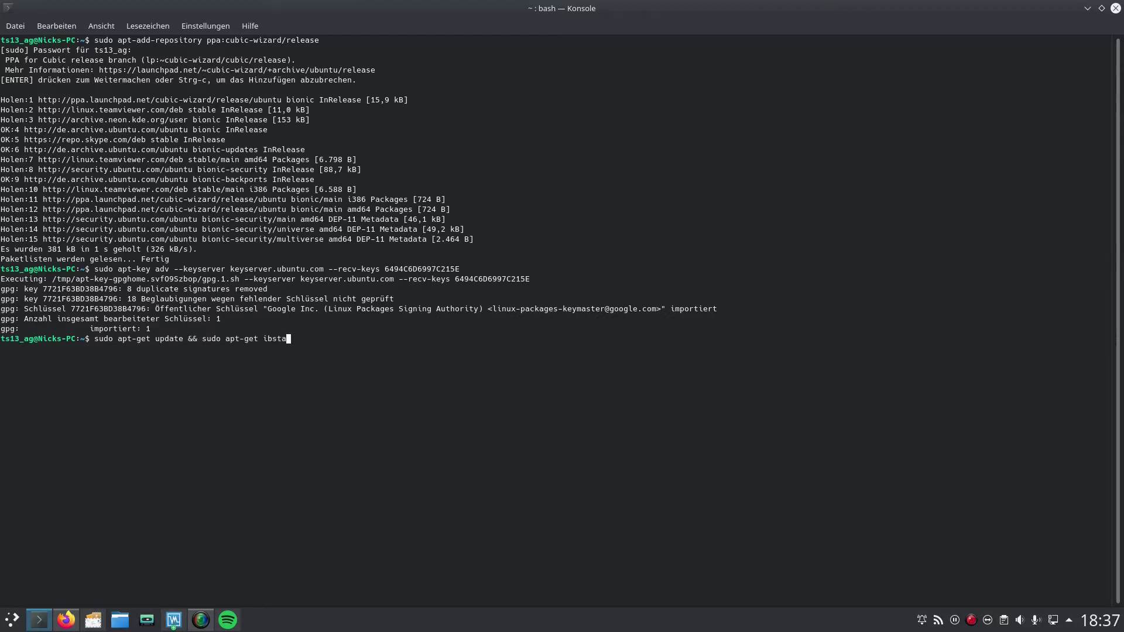
key(BackSpace)
key(BackSpace)
text(nstall cub)
key(Tab)
key(Tab)
text(ic)
key(Return)
text(j)
key(Return)
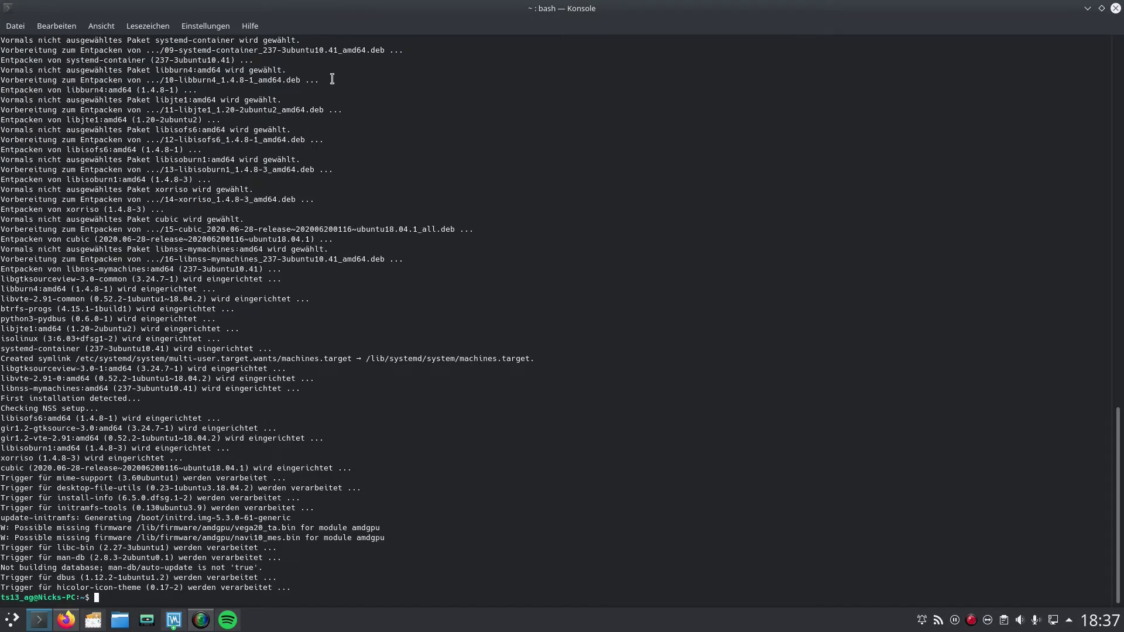
Step: Confirm xubuntu-20.04-desktop-amd64.iso is in the home Cubic folder, closing Konsole and Dolphin
click(1116, 9)
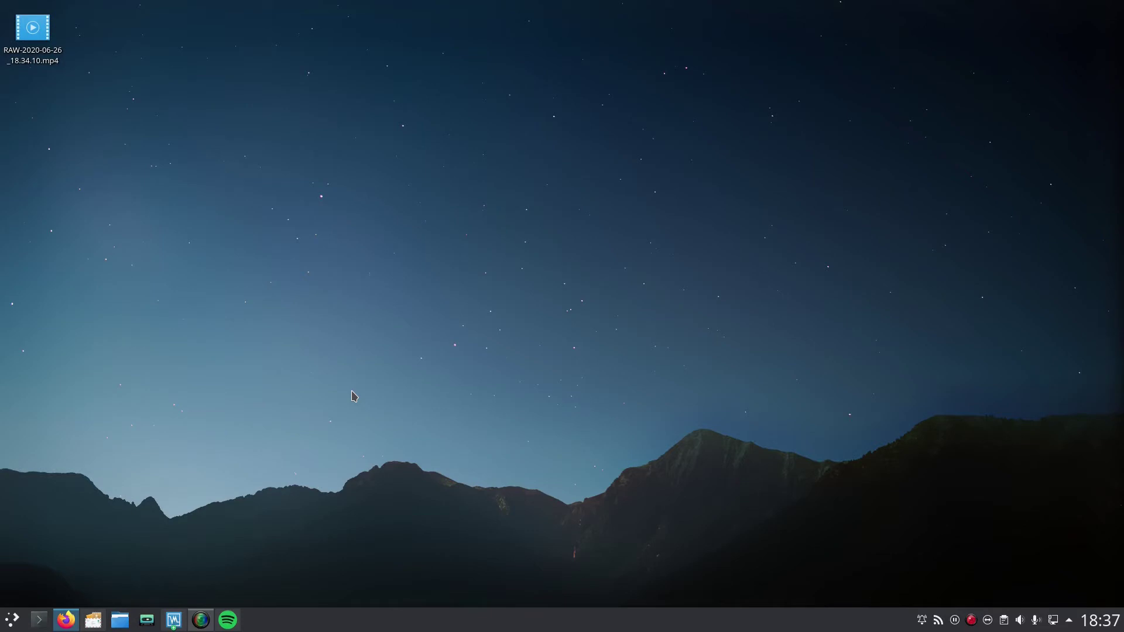
click(120, 620)
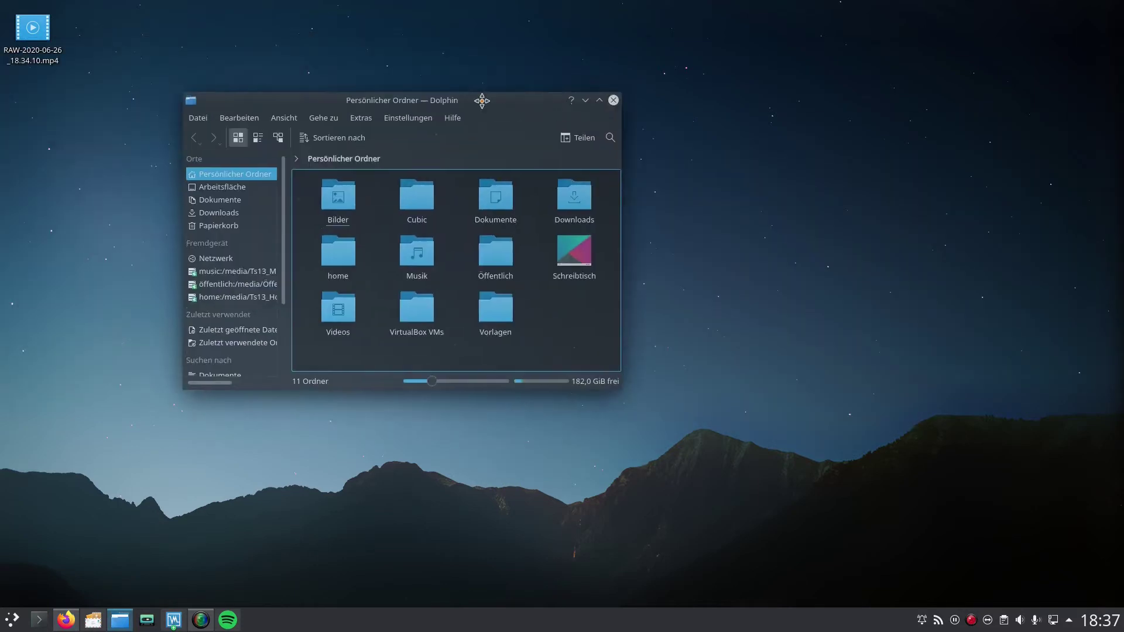
click(455, 197)
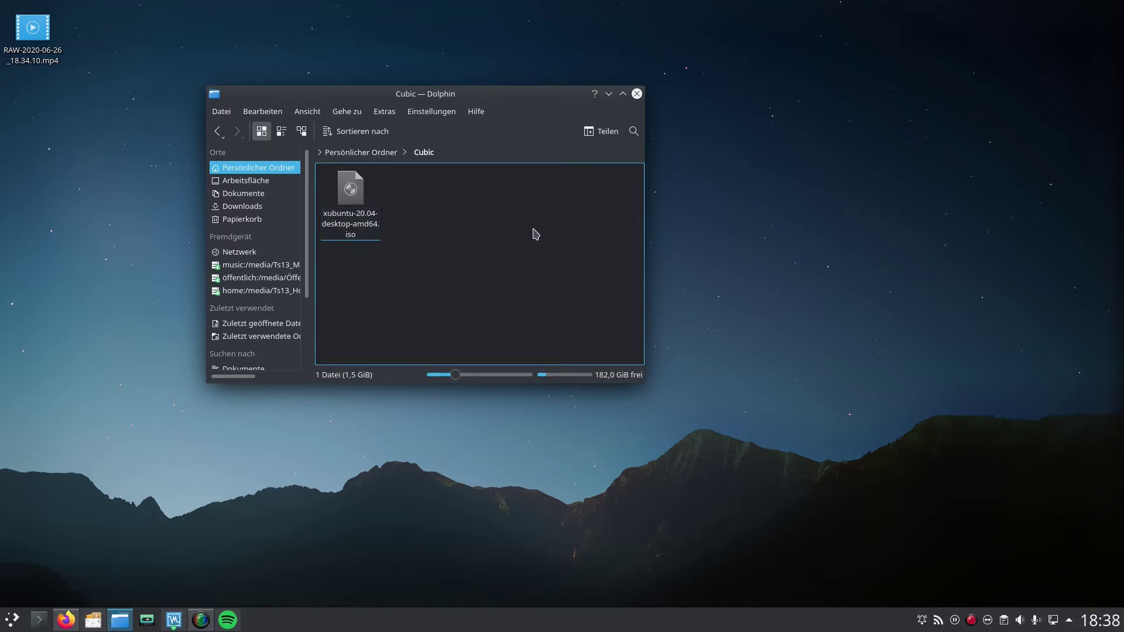
click(637, 94)
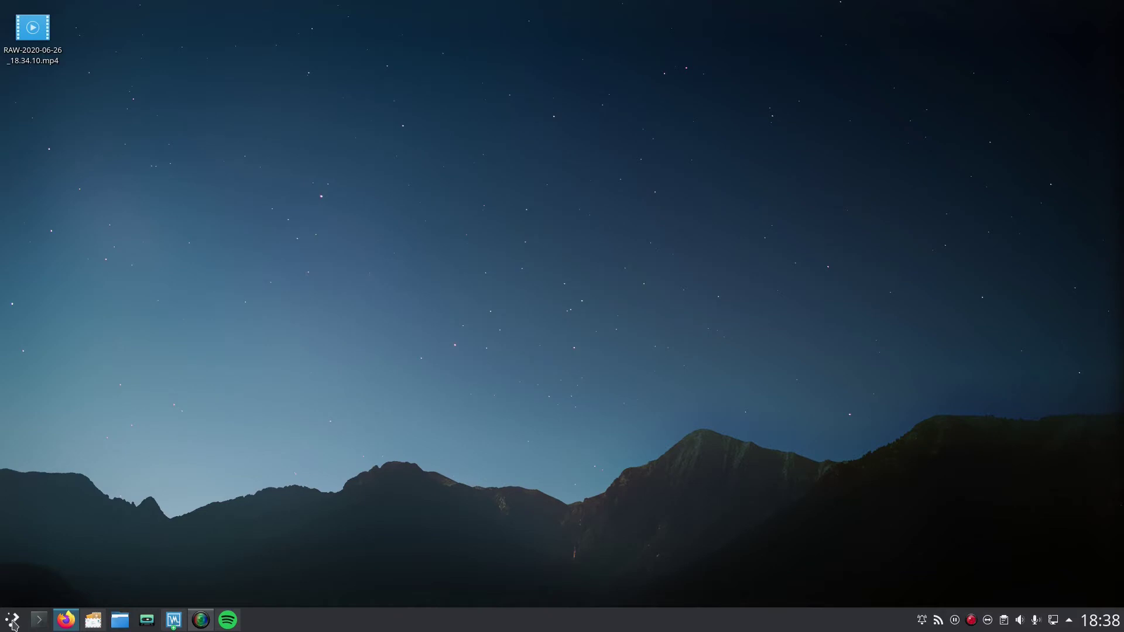
Step: Launch Cubic, select the home Cubic folder as the project directory, and continue
click(13, 620)
text(cubic)
key(Return)
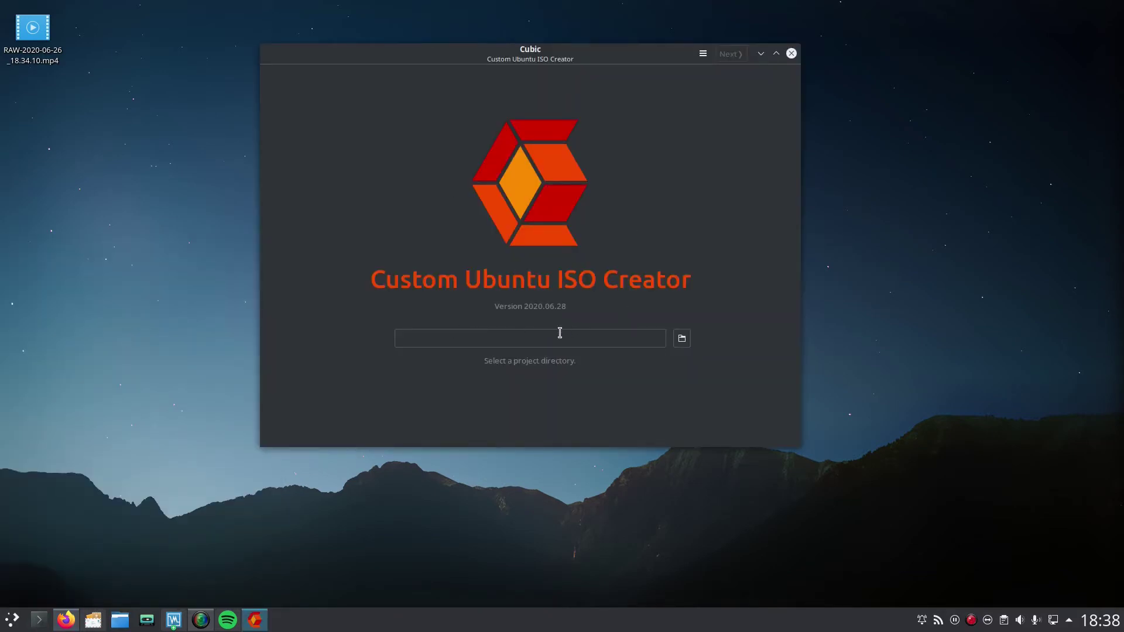
click(688, 338)
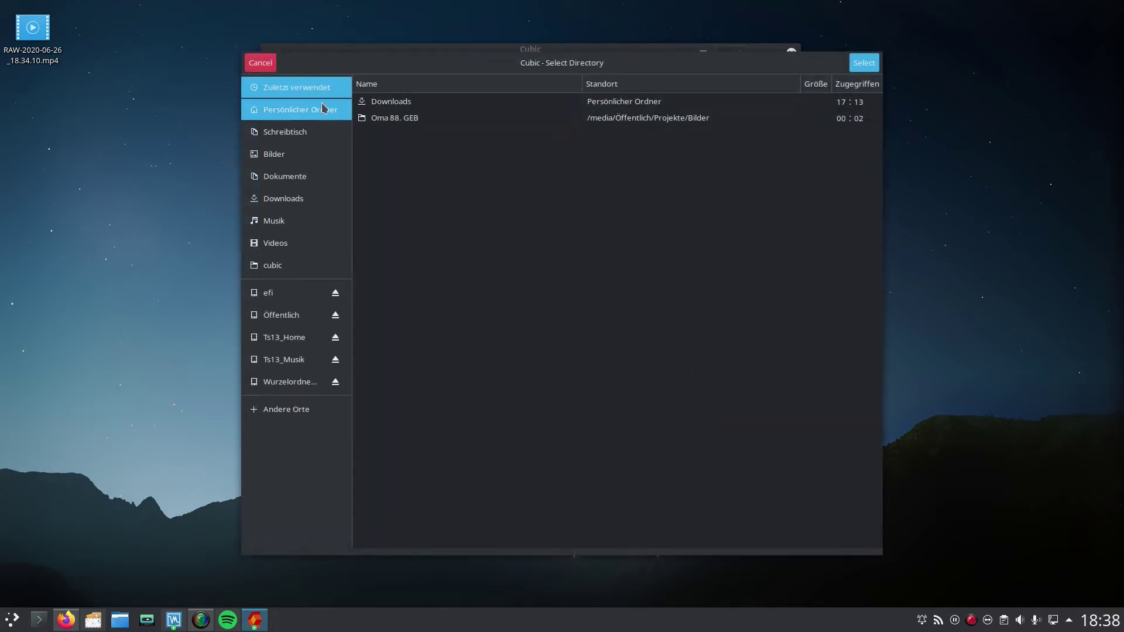
click(322, 108)
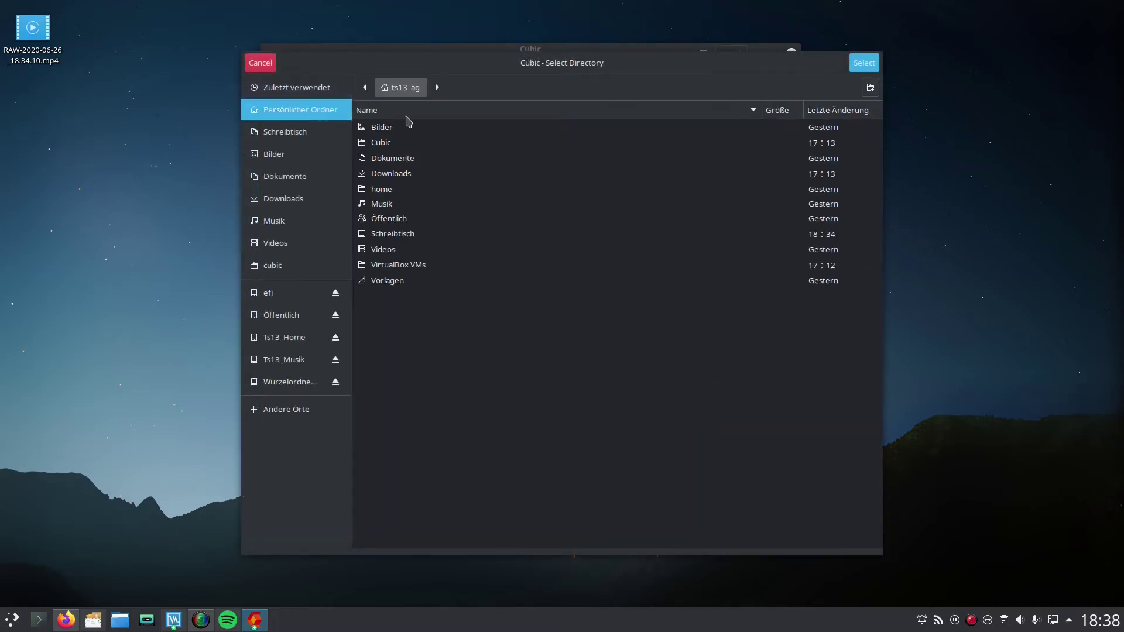
click(404, 144)
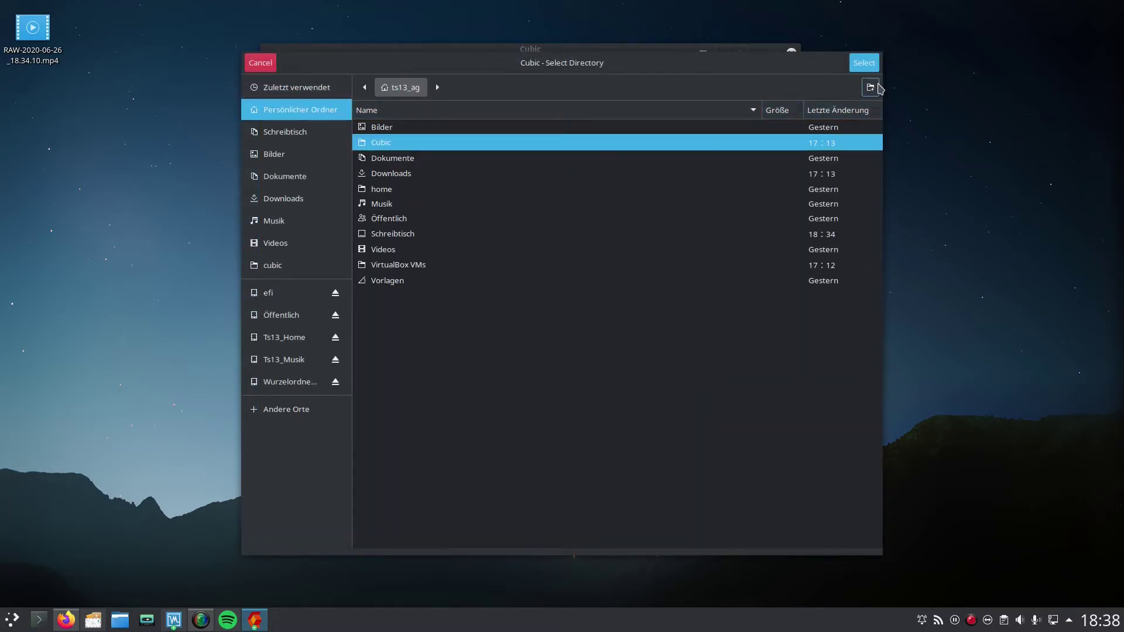
click(875, 65)
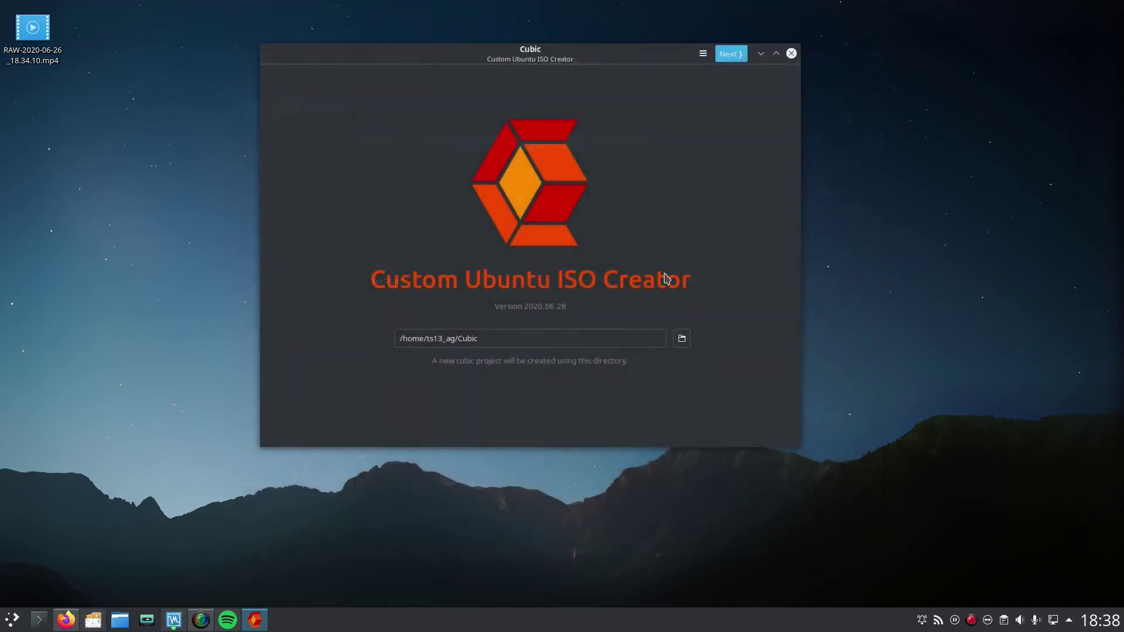
click(730, 54)
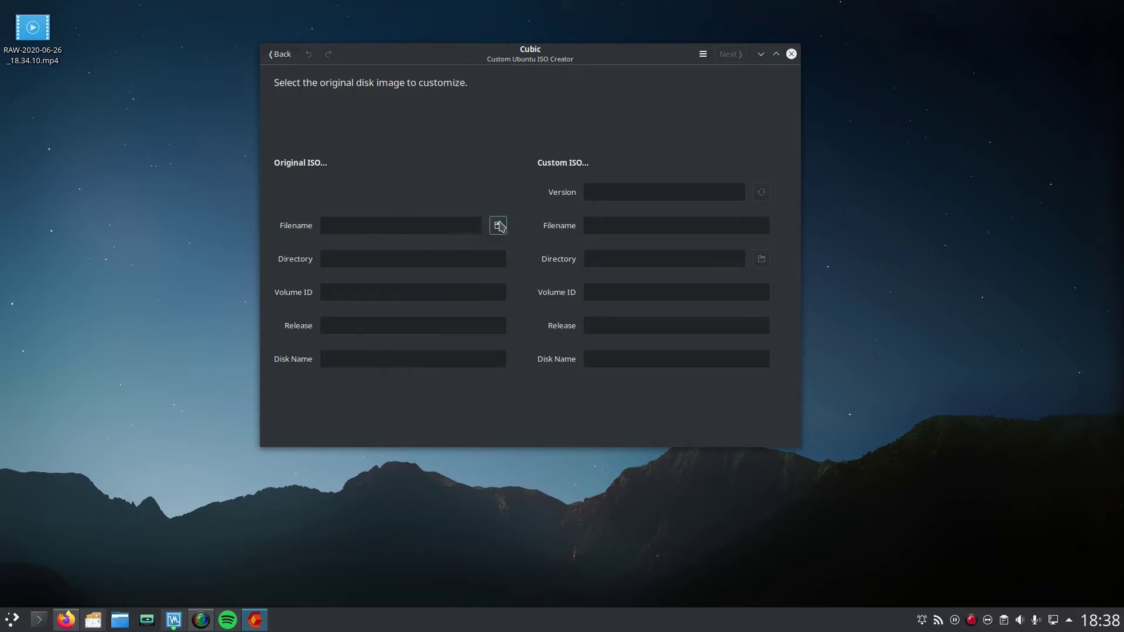
Step: Use xubuntu-20.04-desktop-amd64.iso as the original image and trim the Volume ID to 'Xubuntu 20.04'
click(498, 226)
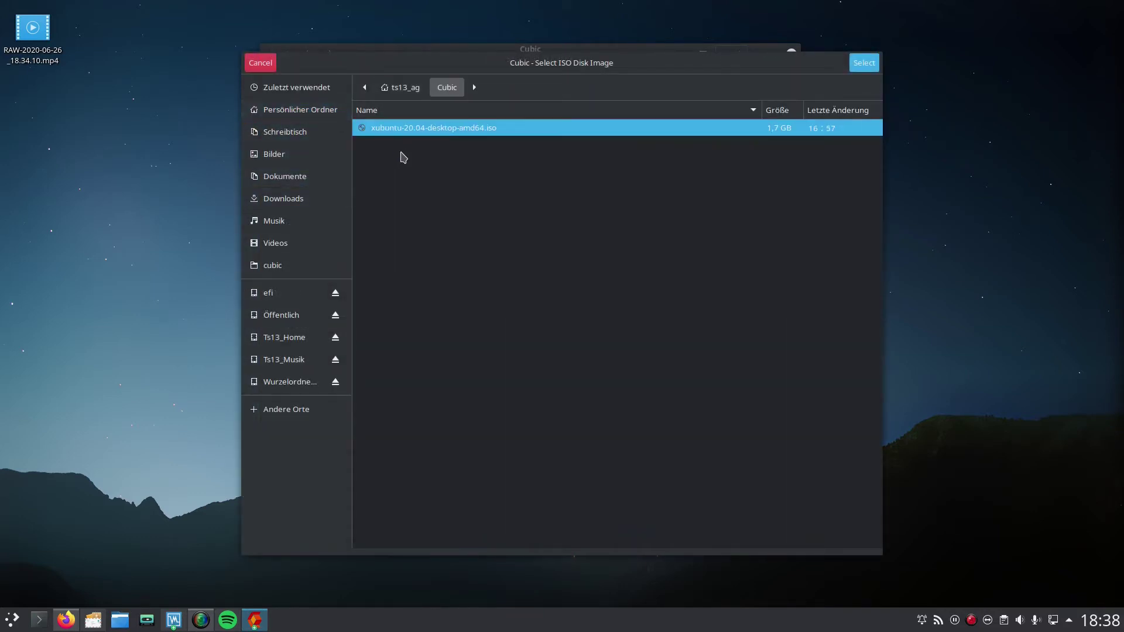
click(859, 67)
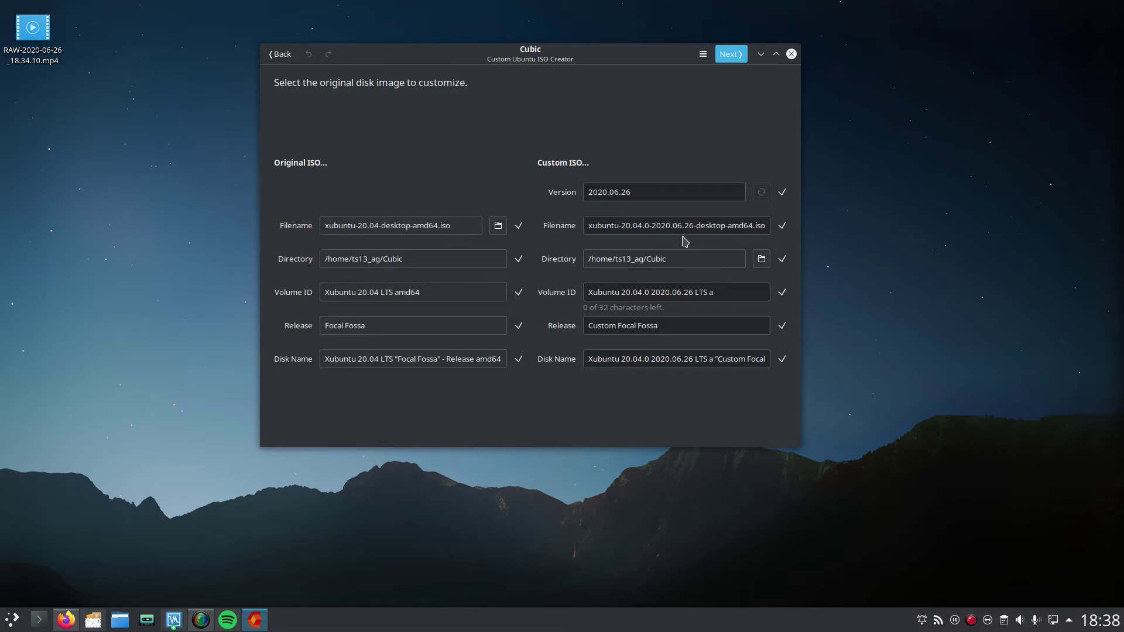
click(743, 299)
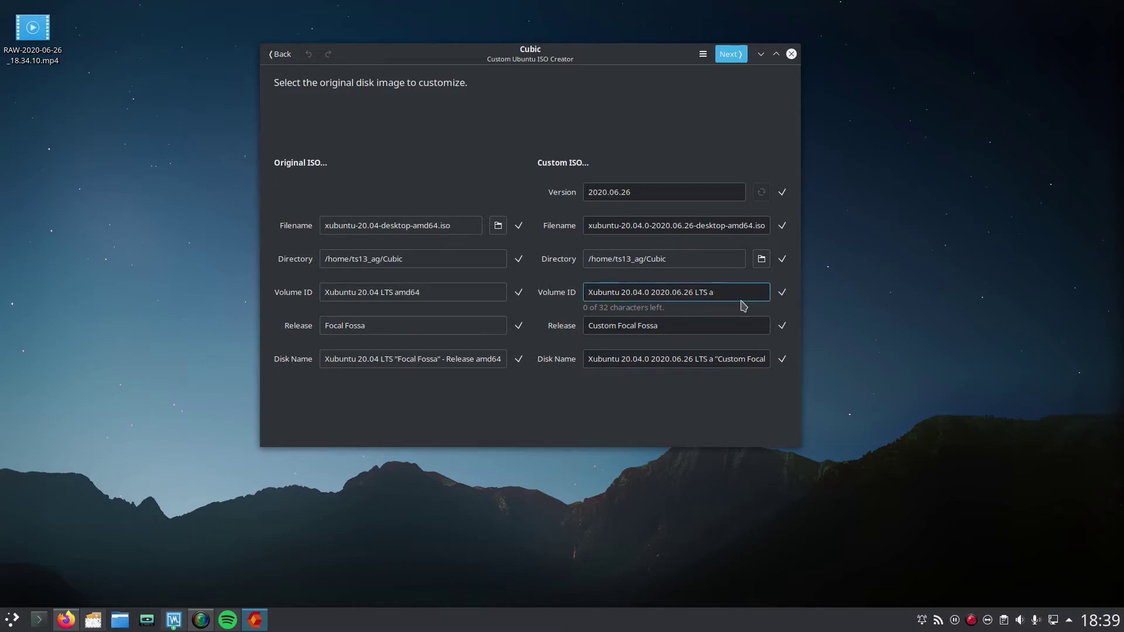
key(BackSpace)
key(BackSpace)
key(BackSpace)
key(BackSpace)
key(BackSpace)
key(BackSpace)
key(BackSpace)
key(BackSpace)
key(BackSpace)
key(BackSpace)
key(BackSpace)
key(BackSpace)
key(BackSpace)
key(BackSpace)
key(BackSpace)
key(BackSpace)
key(BackSpace)
key(BackSpace)
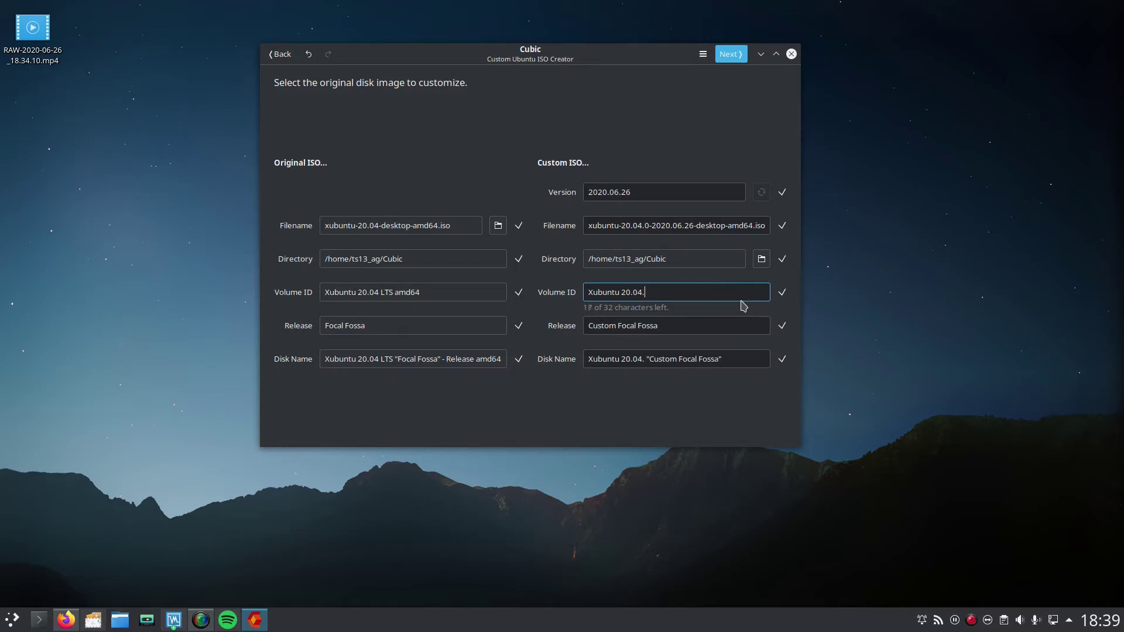
key(BackSpace)
click(663, 325)
triple_click(640, 328)
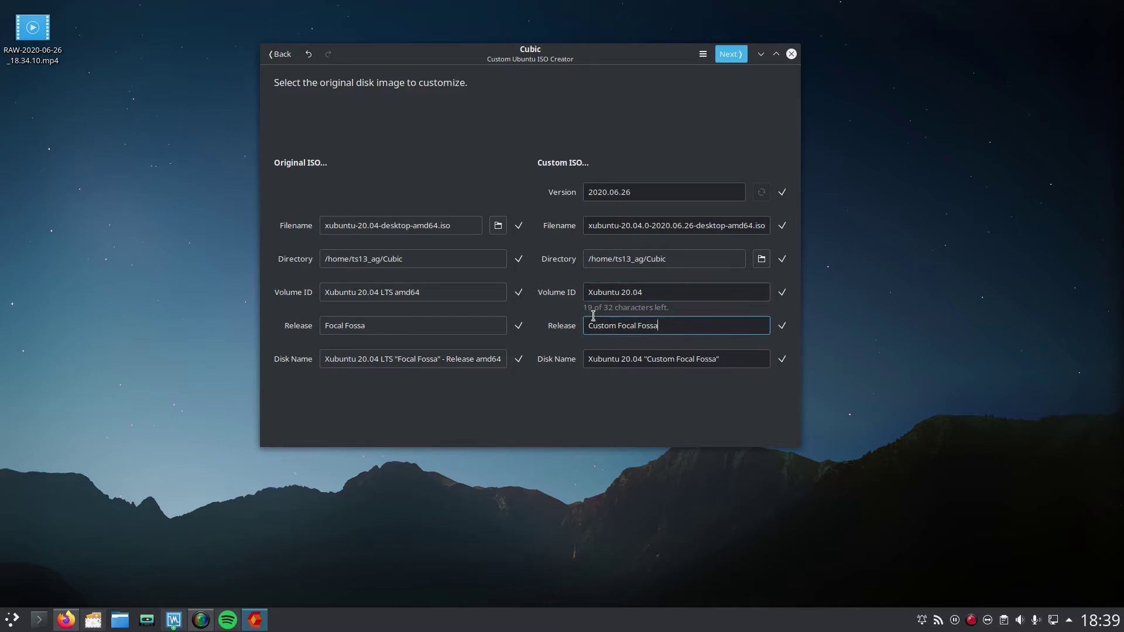
click(656, 331)
click(661, 189)
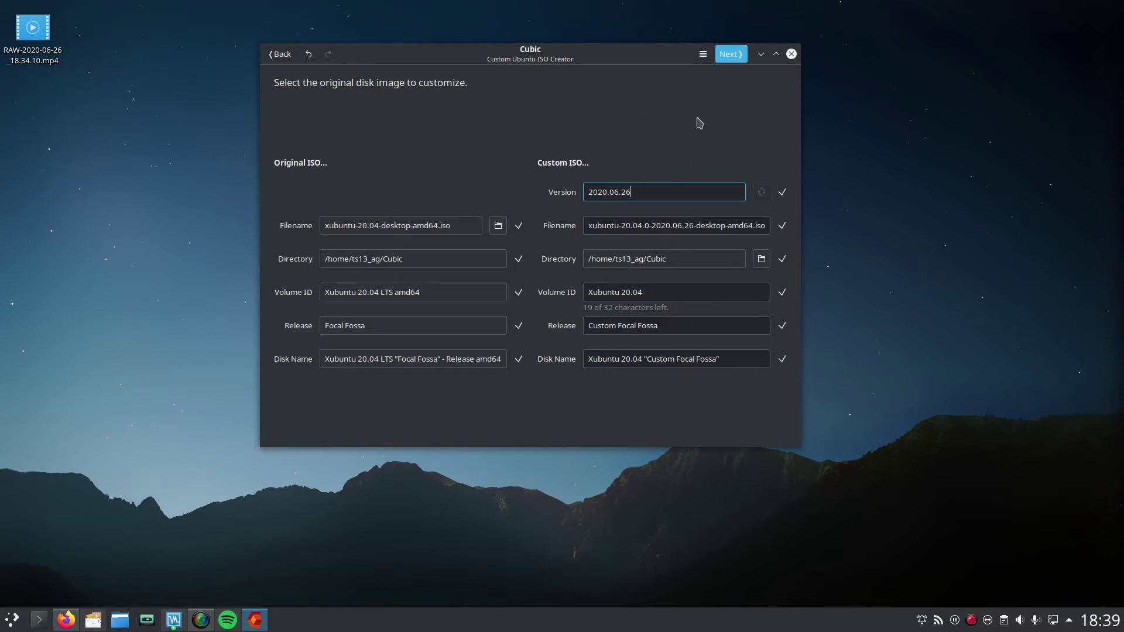
Step: Extract the ISO and run apt-get update, upgrade and dist-upgrade, answering y
click(730, 54)
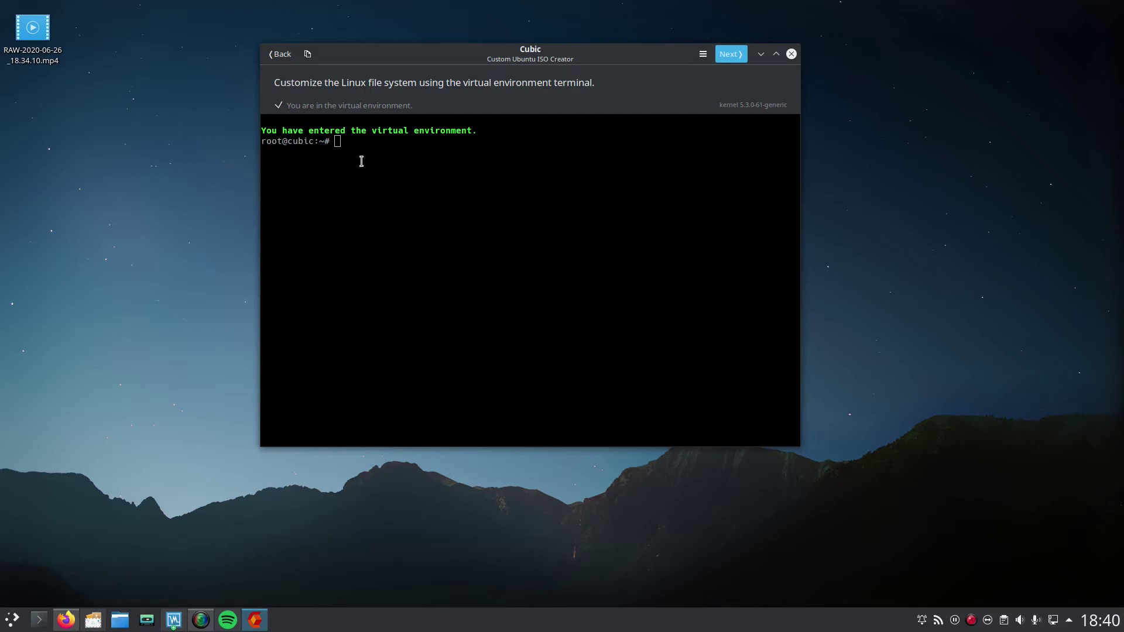
click(368, 160)
text(apt-get update && apt-get upgra)
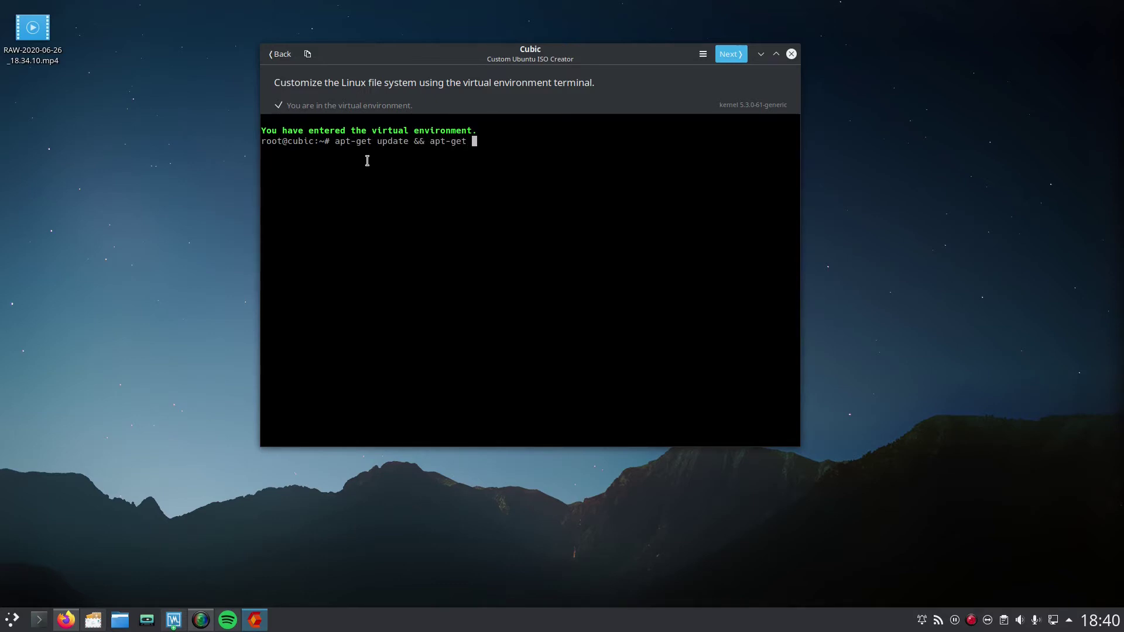
text(de && apt-get dist-upgrade)
key(Return)
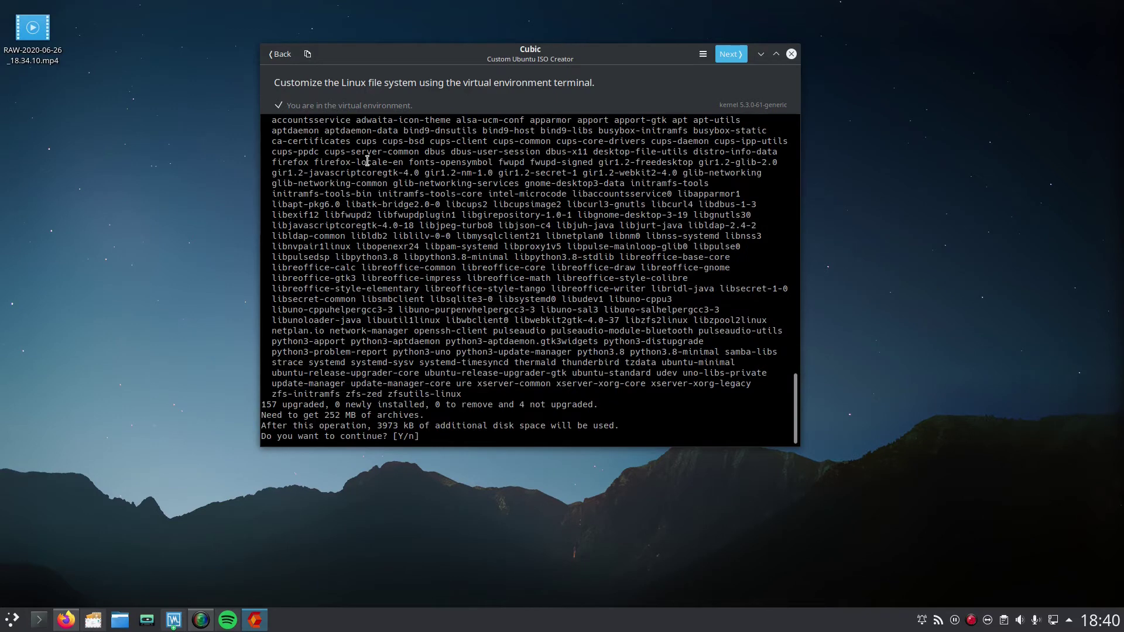
text(y)
key(Return)
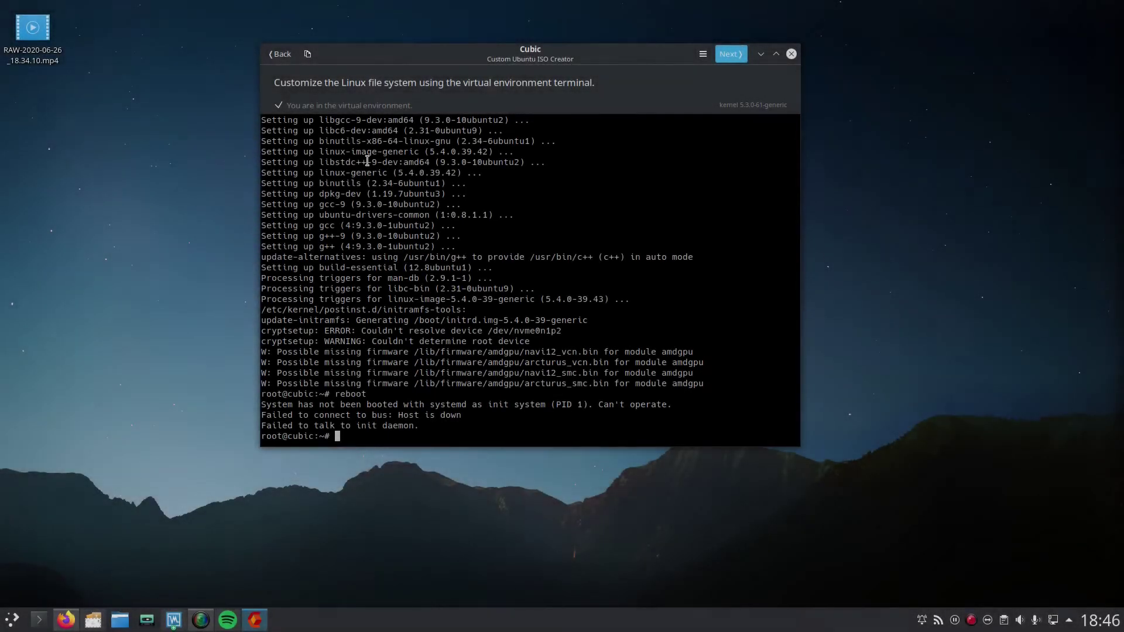
Step: Install gedit and kate with sudo apt-get install gedit kate -y, then type sudo apt-get autoremove --purge
text(sudo apt-get )
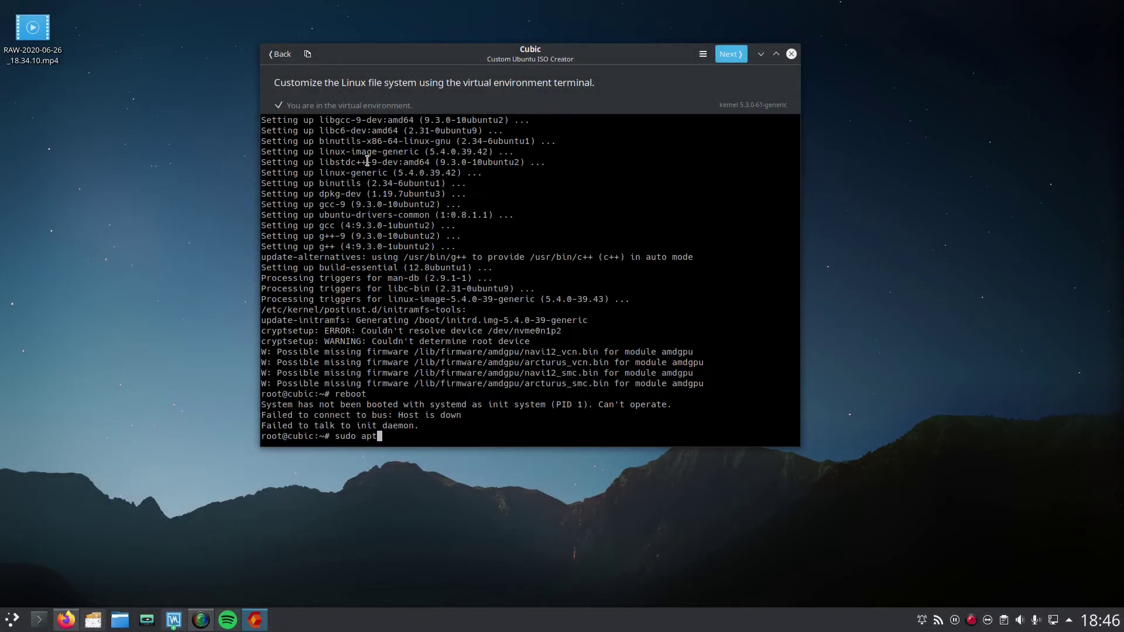
text(install gedit kate -y)
key(Return)
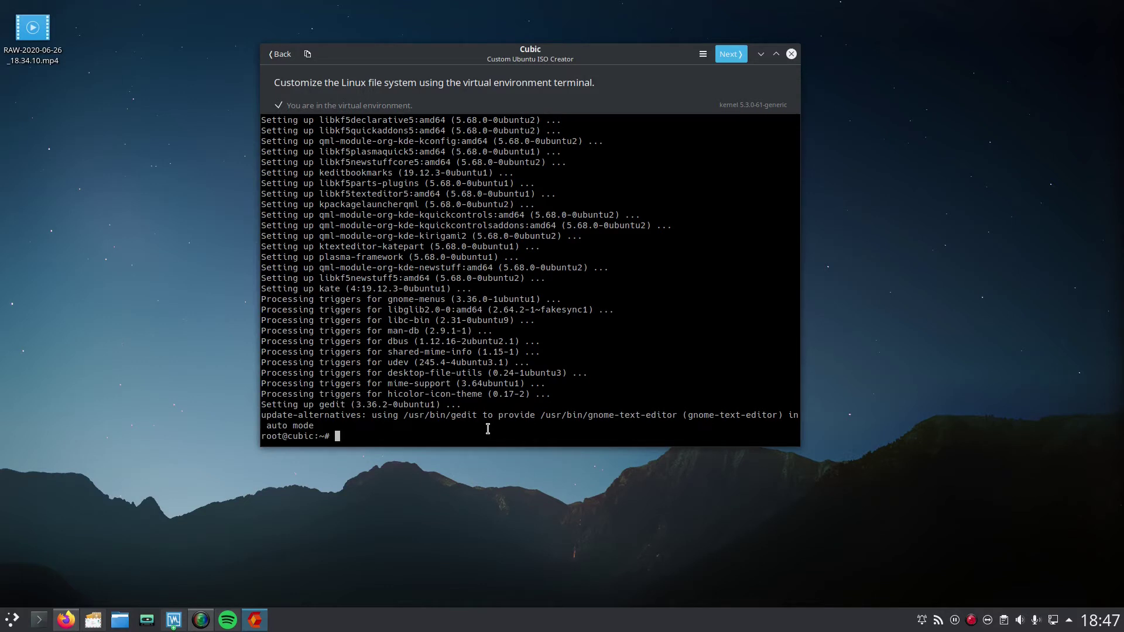
text(sudo apt-get autoremove --purge)
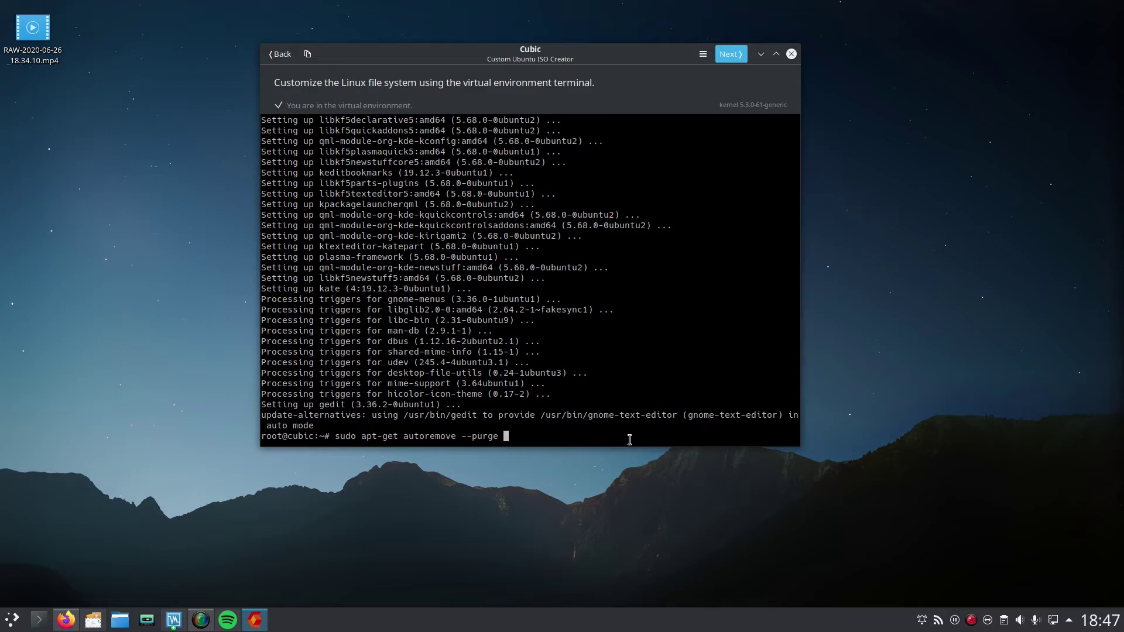
Step: Purge GIMP with sudo apt-get autoremove --purge gimp -y, then bring up VirtualBox
text(gimp -y)
key(Return)
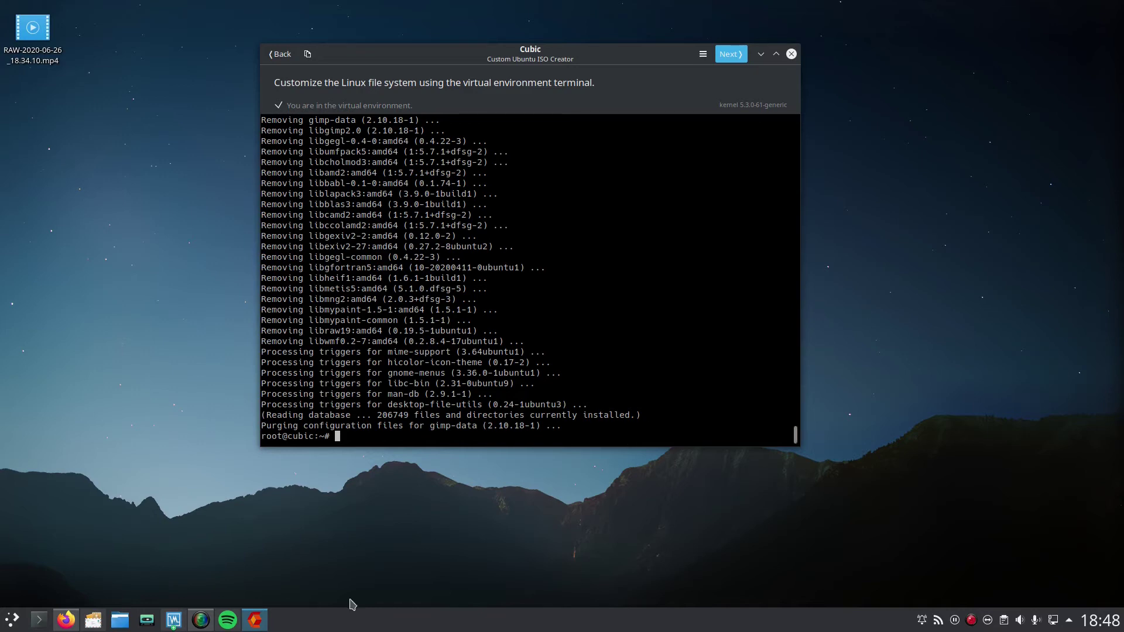
click(201, 619)
Step: Set the Xubuntu guest's theme to Adwaita in Einstellungen > Erscheinungsbild
click(408, 204)
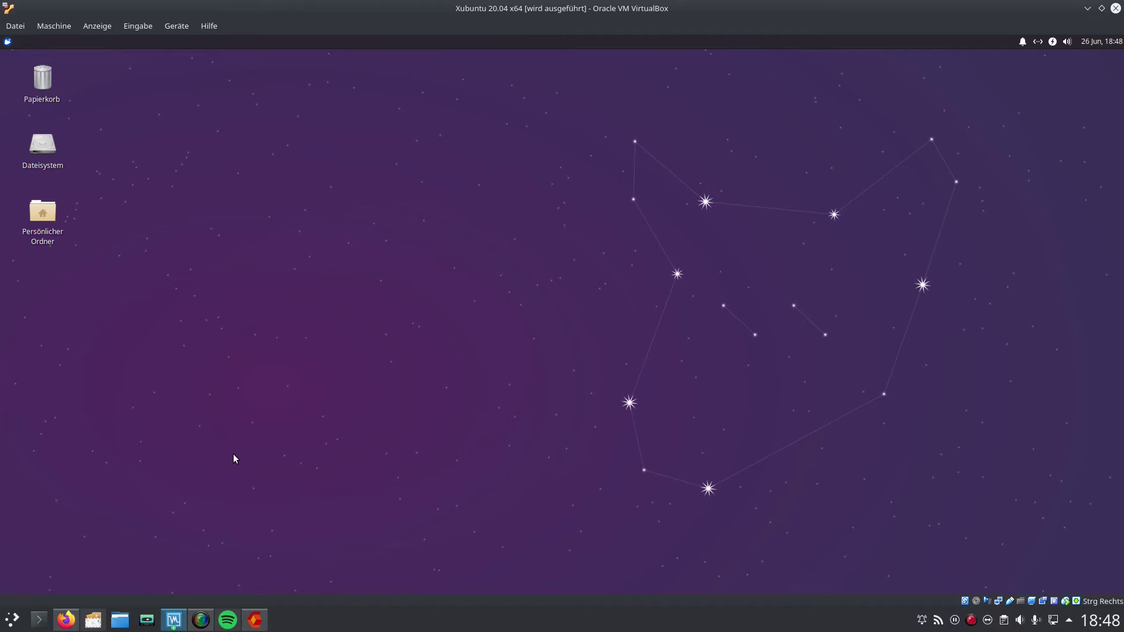
key(super)
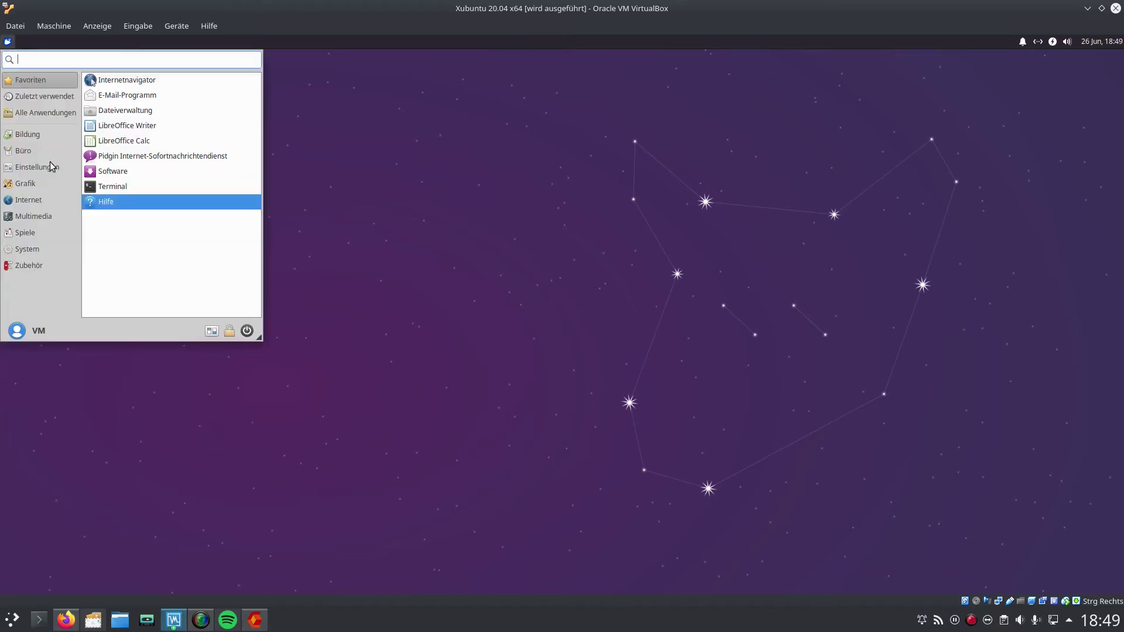
click(38, 167)
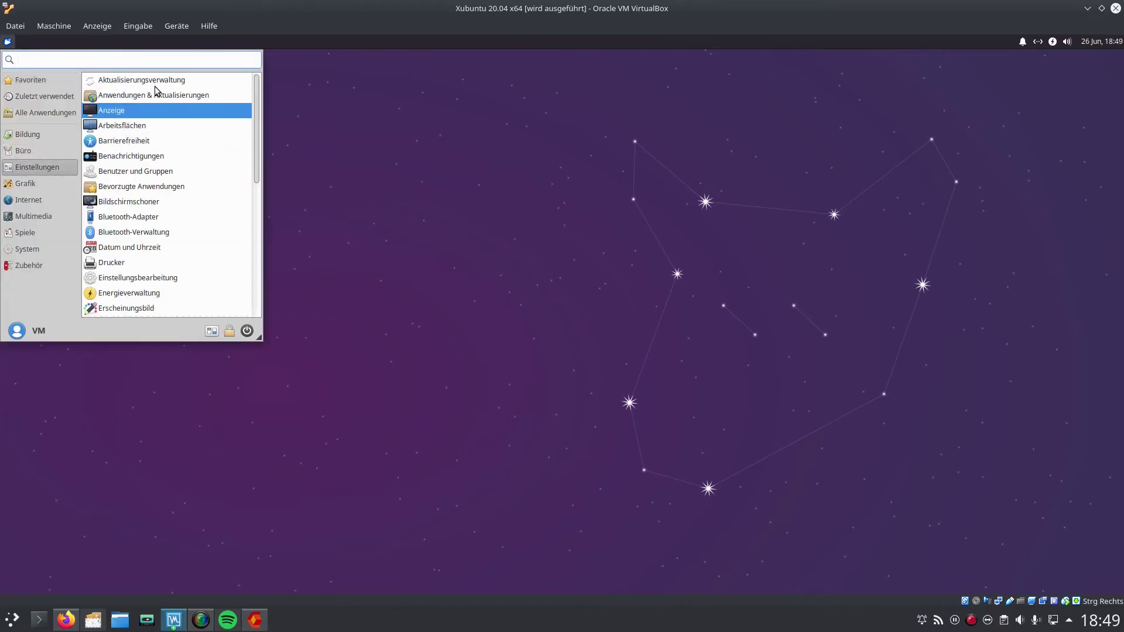
scroll(163, 277, down, 1)
click(163, 277)
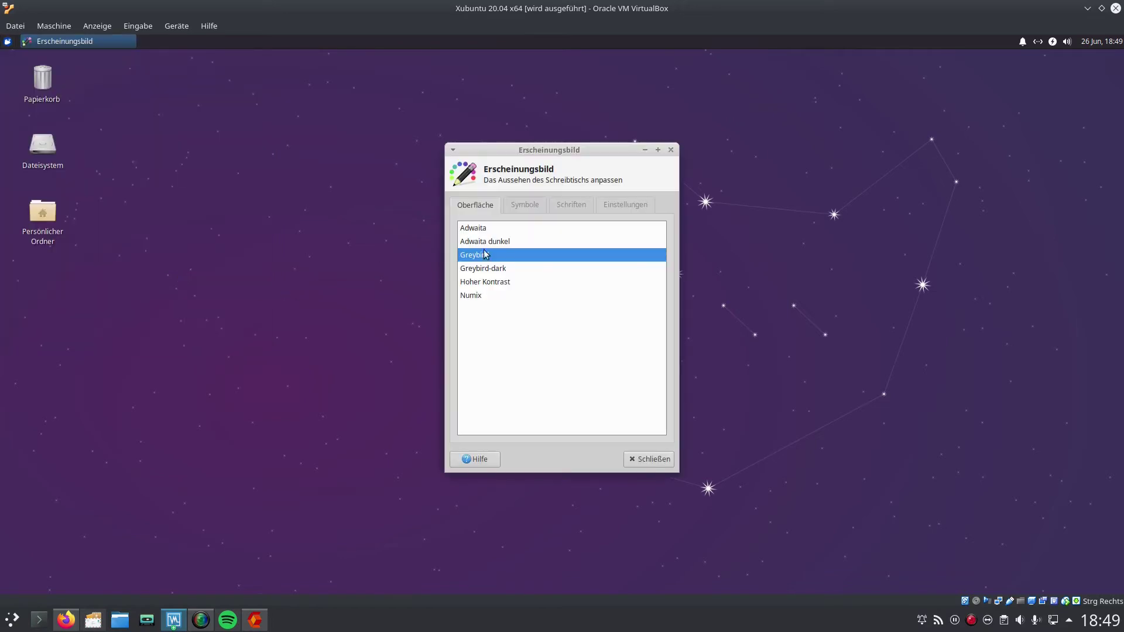
key(Up)
key(Up)
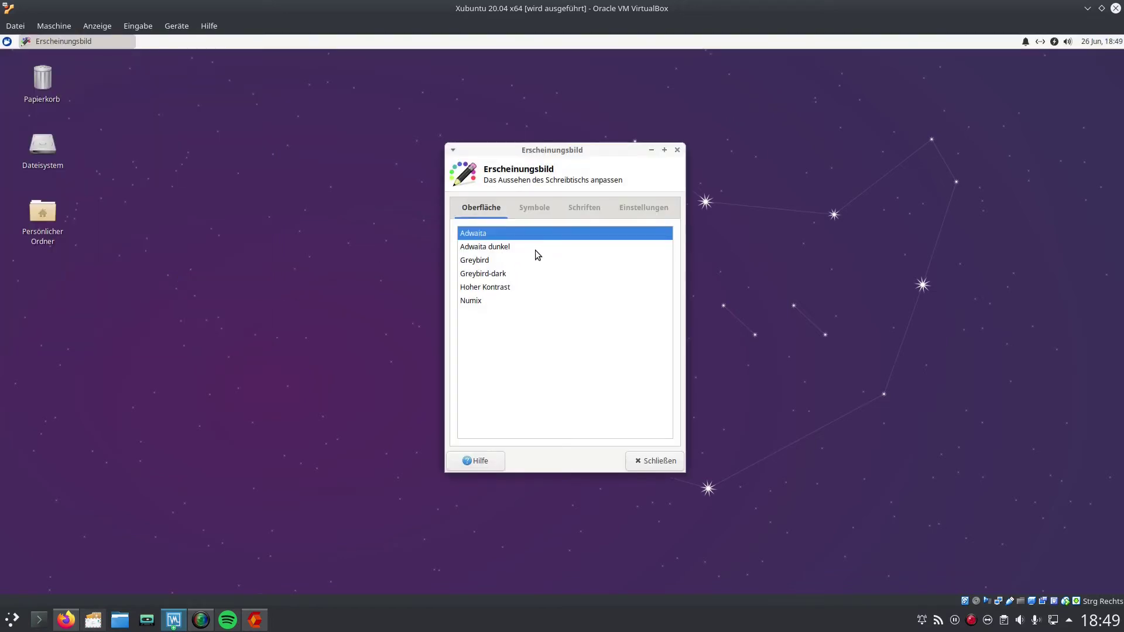
click(529, 209)
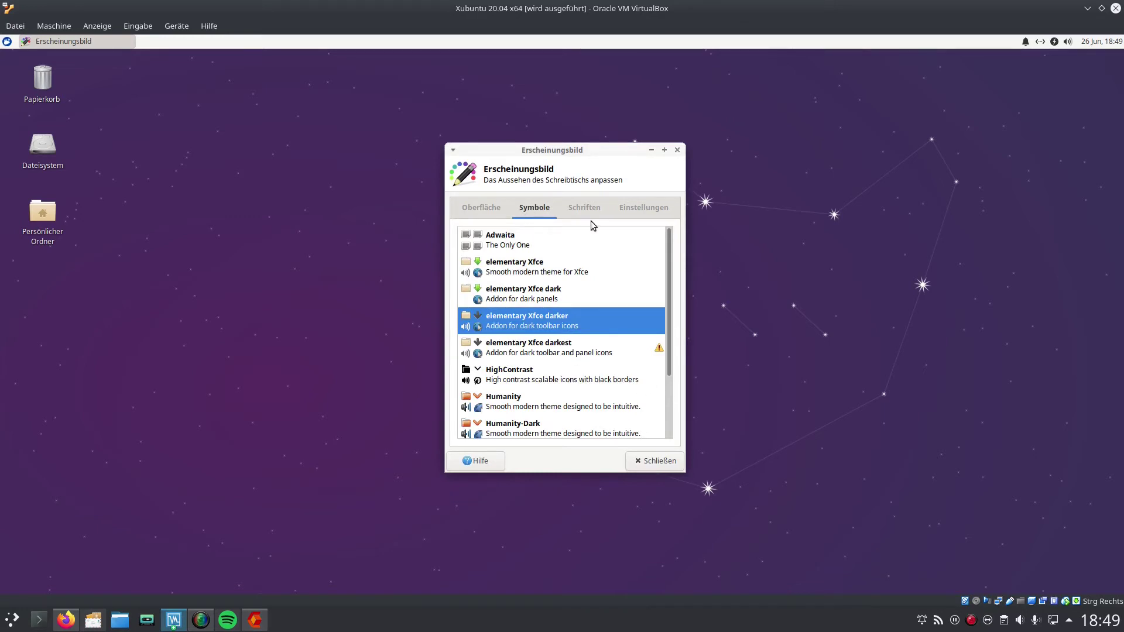
scroll(590, 334, down, 3)
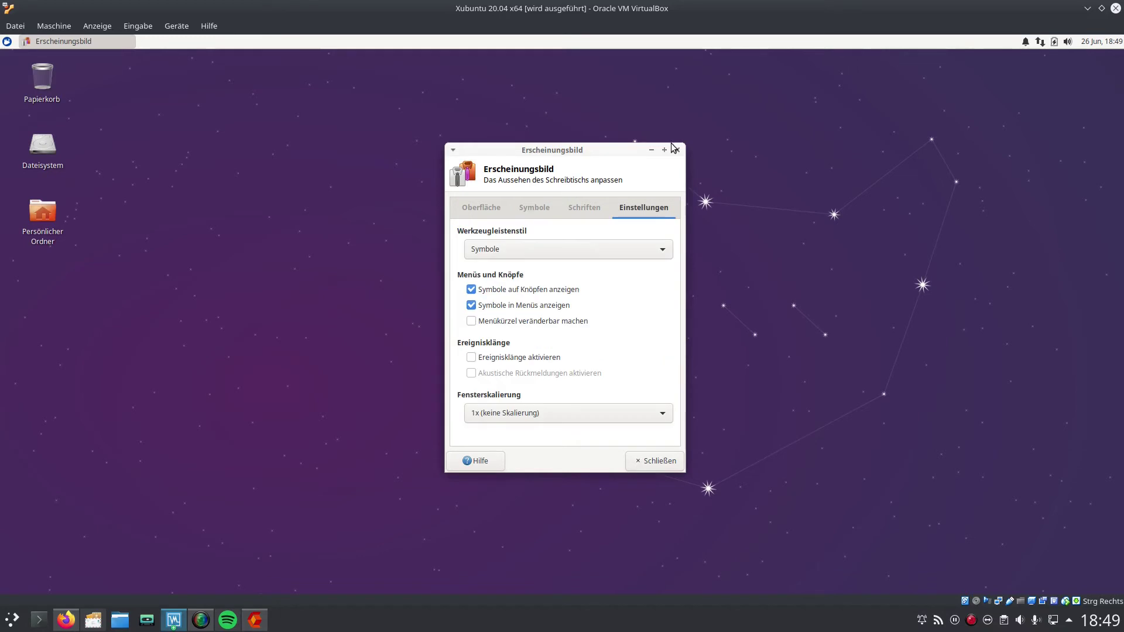
click(678, 150)
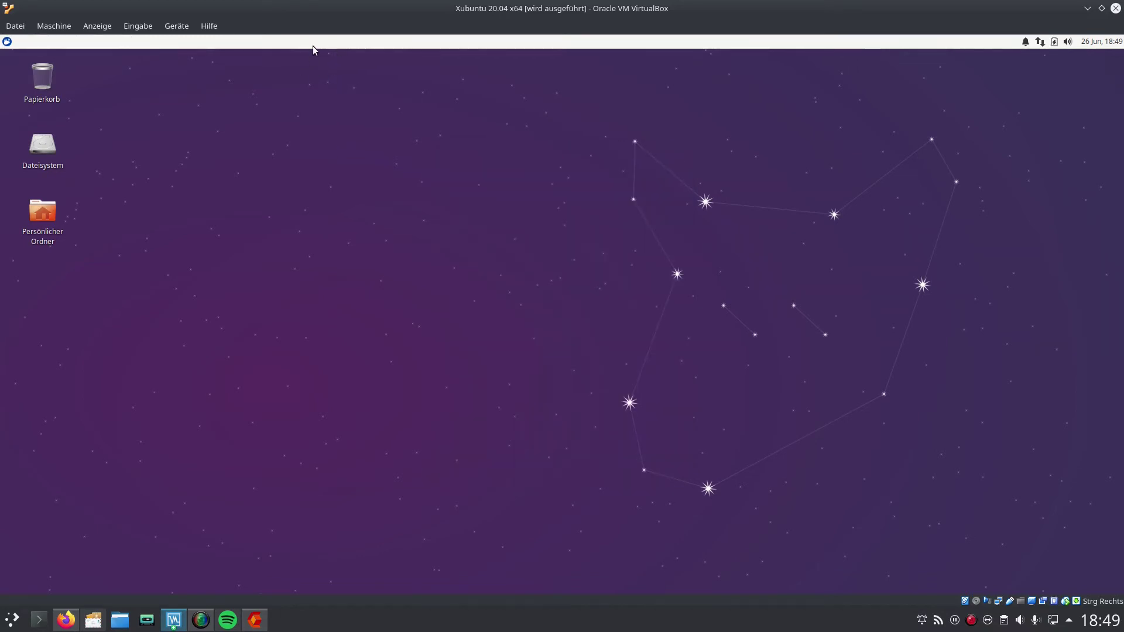
Step: Unlock the Xfce panel, move it from the top to the bottom edge, and relock it
right_click(568, 42)
mouse_move(618, 120)
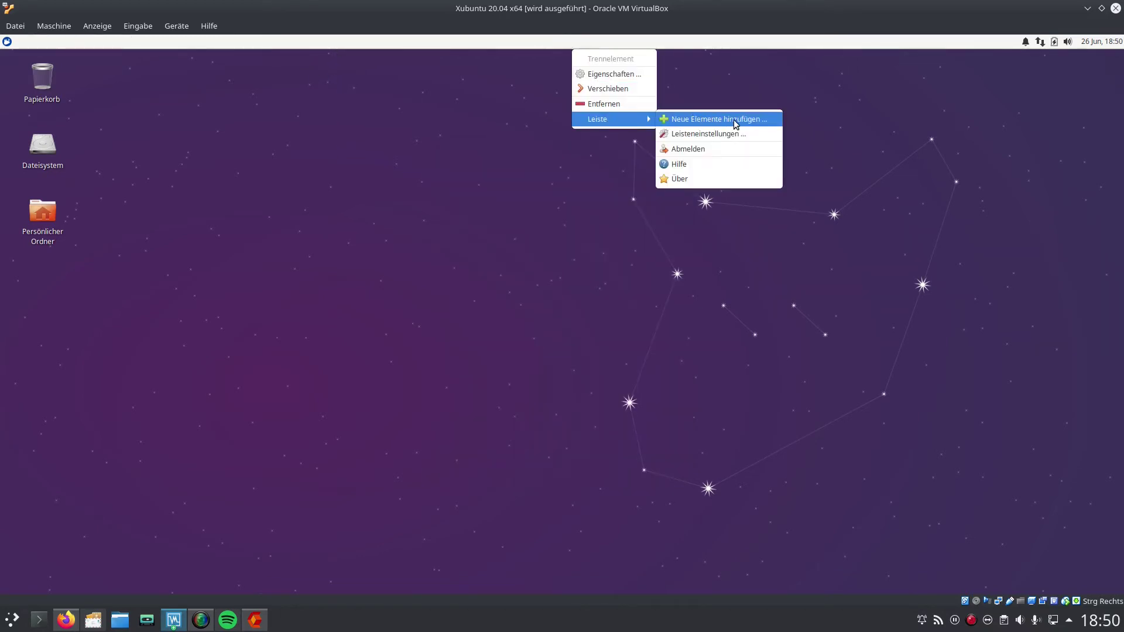
click(749, 133)
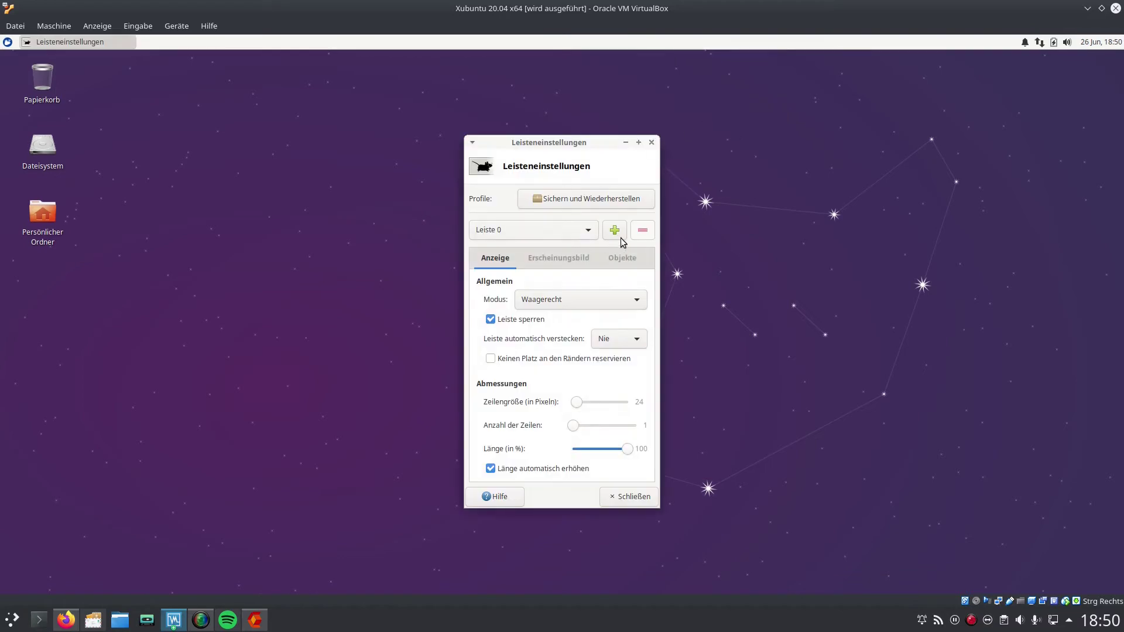
click(490, 320)
drag(4, 42, 5, 586)
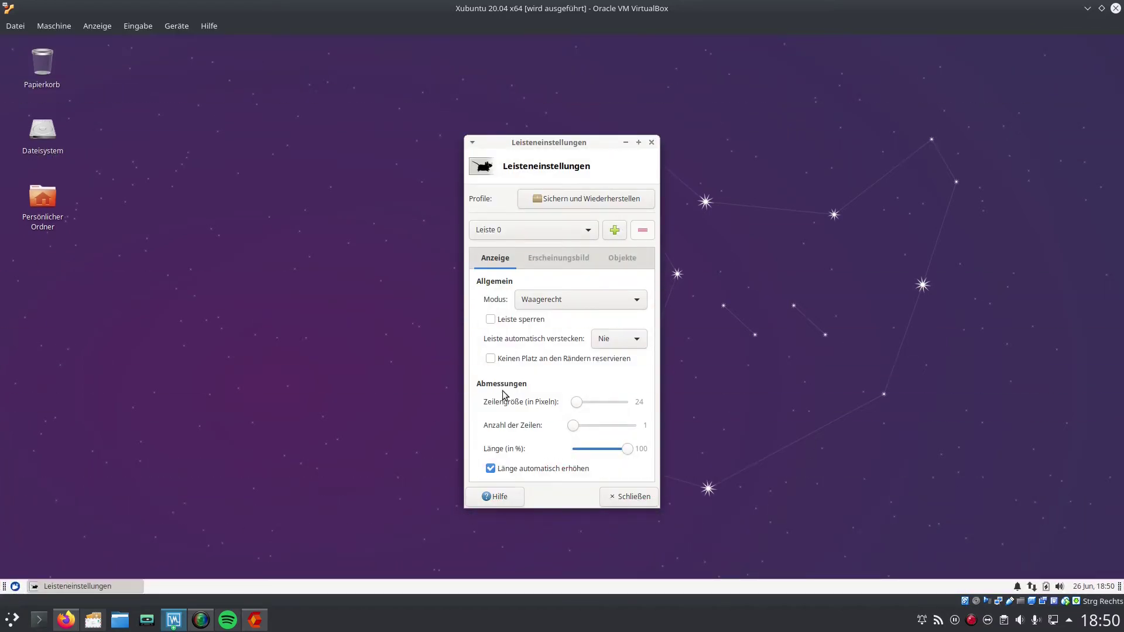
click(492, 319)
key(Escape)
click(7, 587)
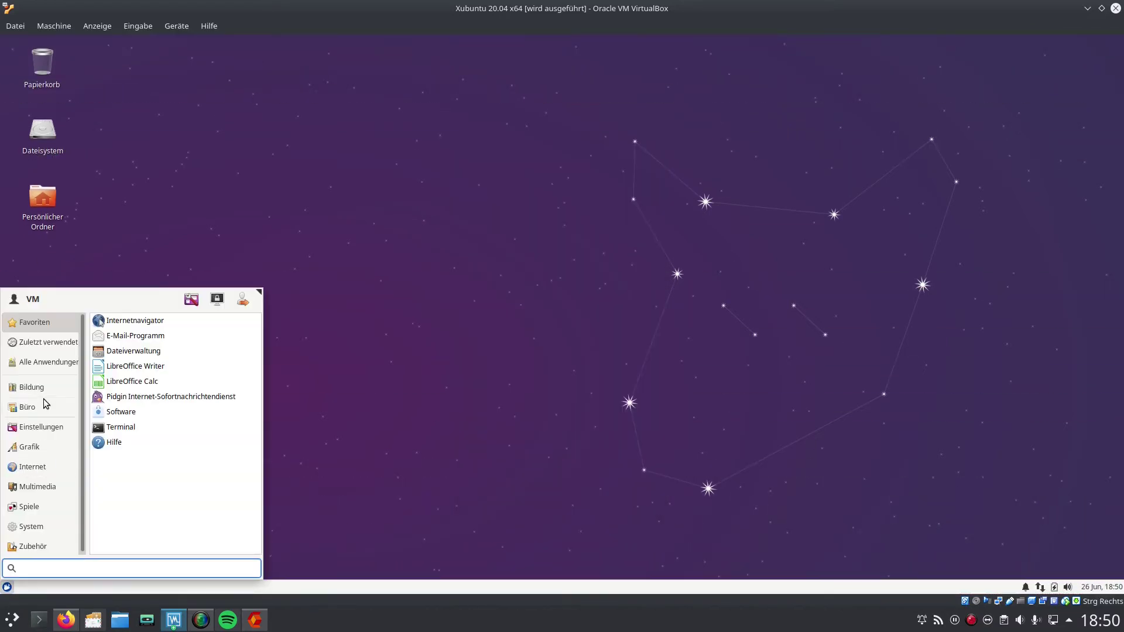
click(33, 467)
click(136, 322)
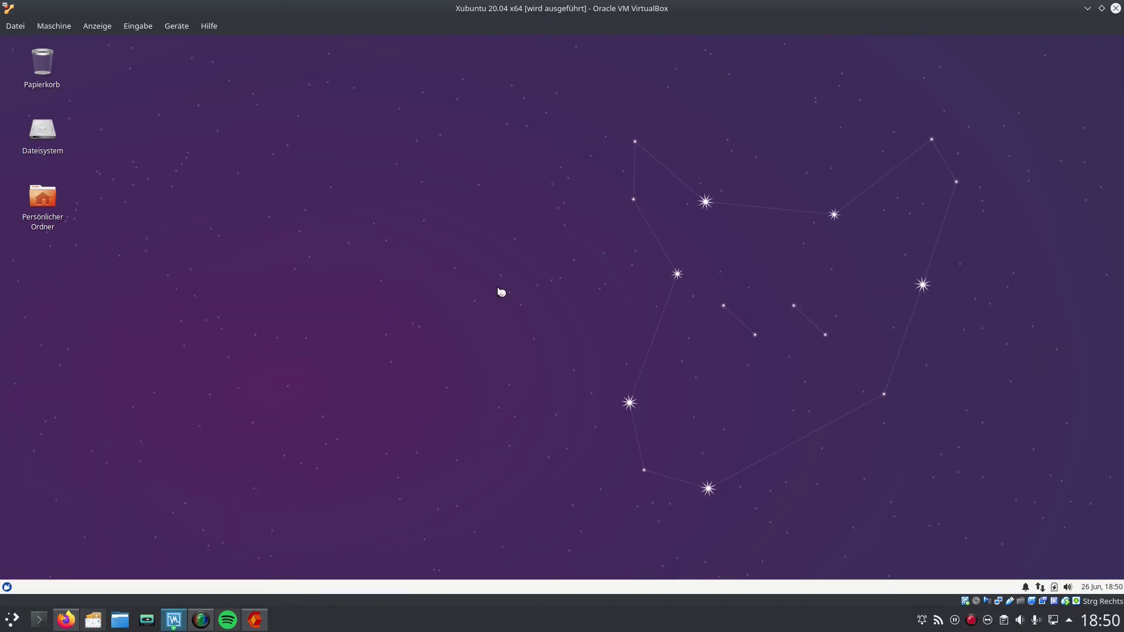
Step: Make new Firefox windows open a blank page (Leere Seite)
click(738, 80)
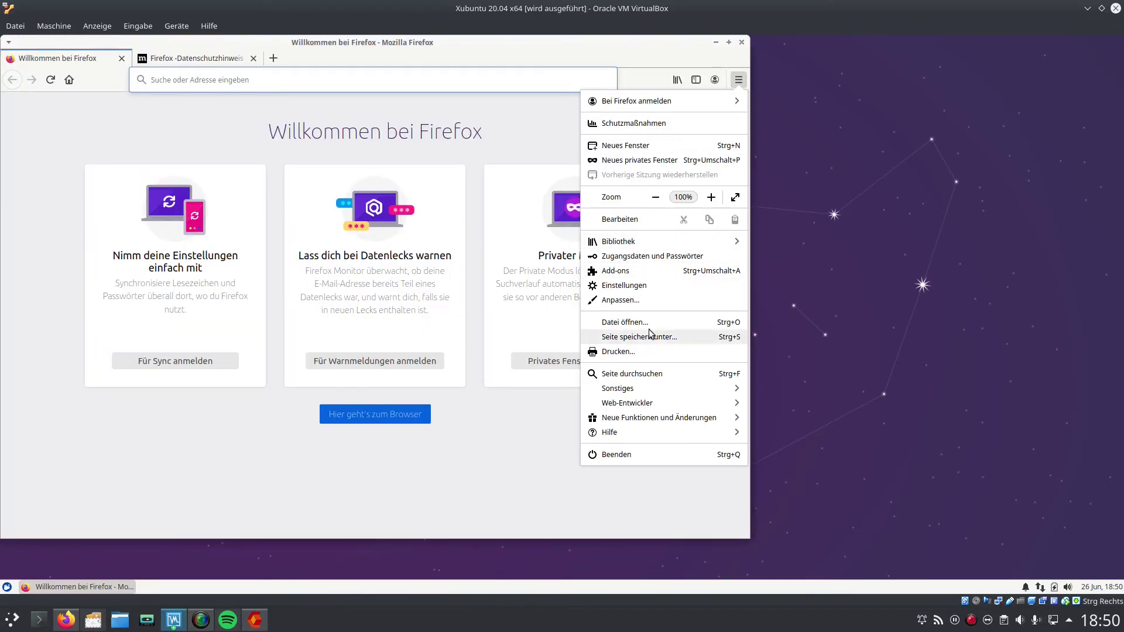
click(625, 285)
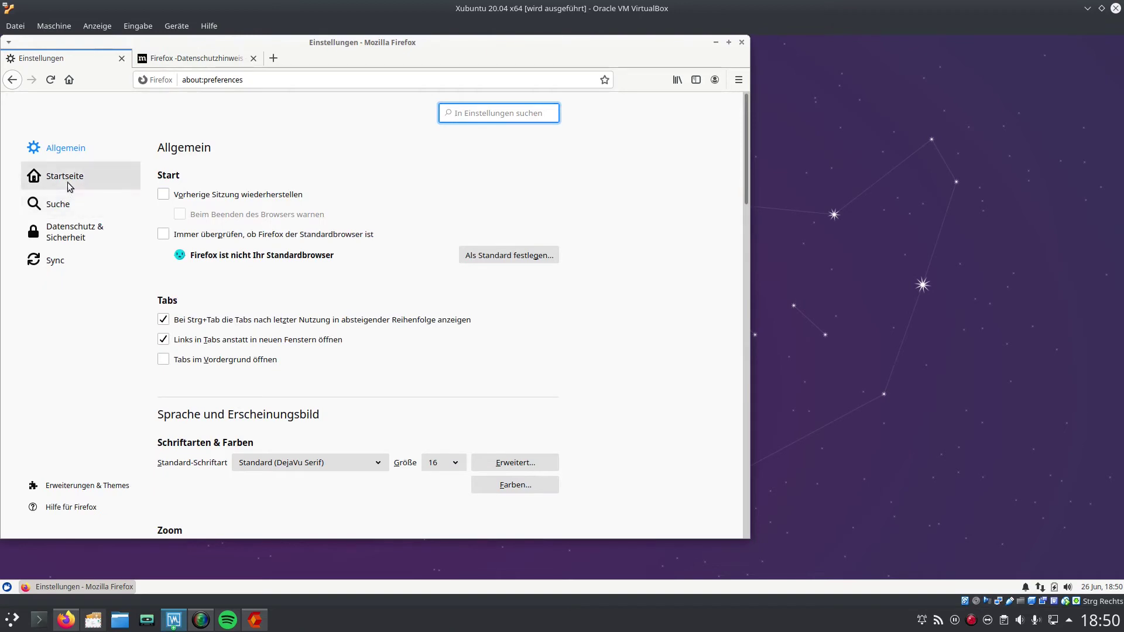
click(69, 186)
click(454, 222)
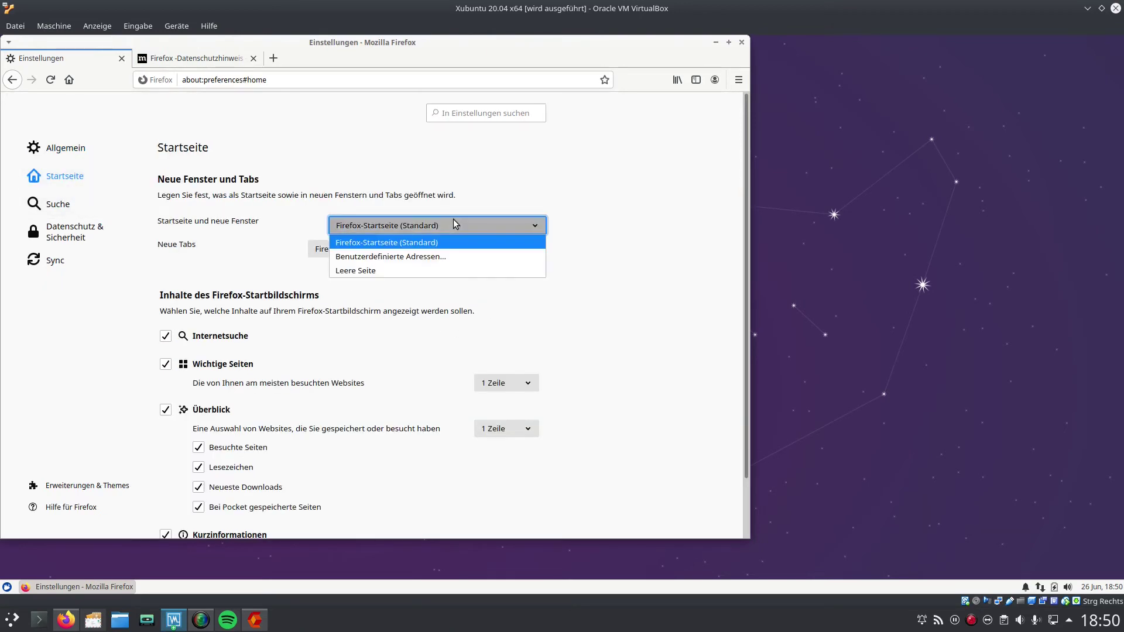
click(438, 270)
scroll(451, 320, down, 2)
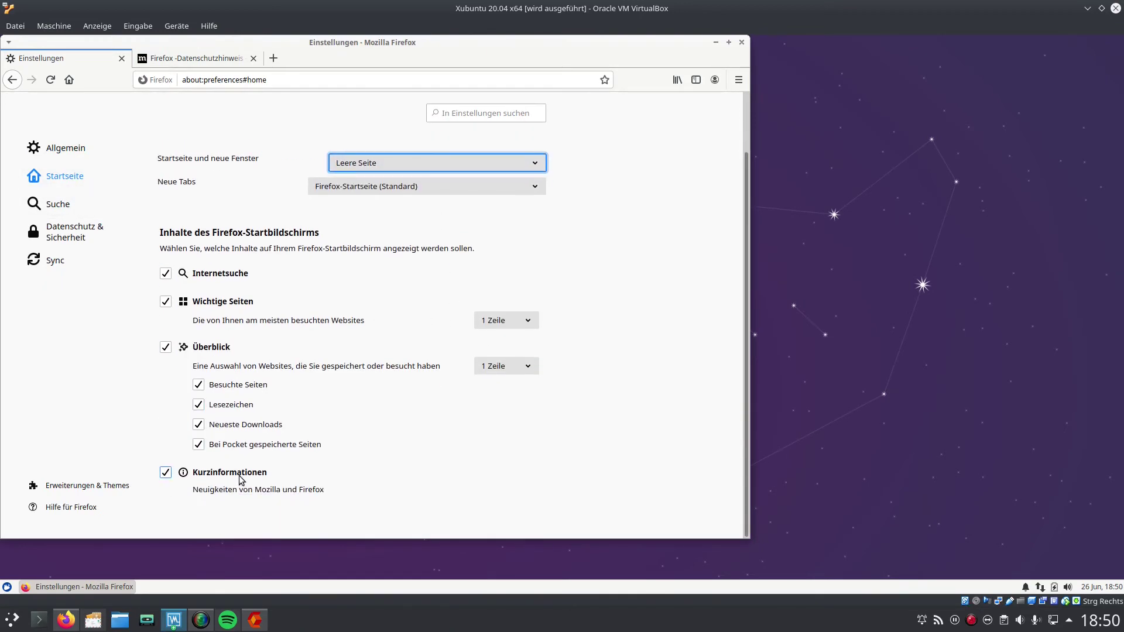
Step: Set DuckDuckGo as the default search engine and quit Firefox, closing all tabs
click(64, 204)
click(223, 335)
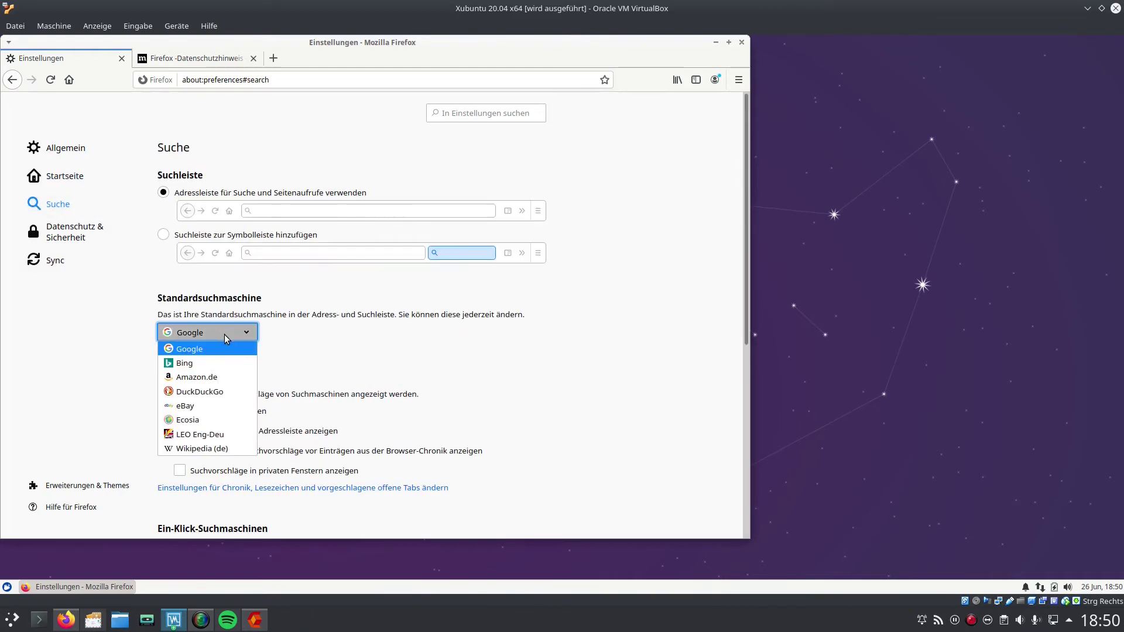
click(221, 392)
click(87, 485)
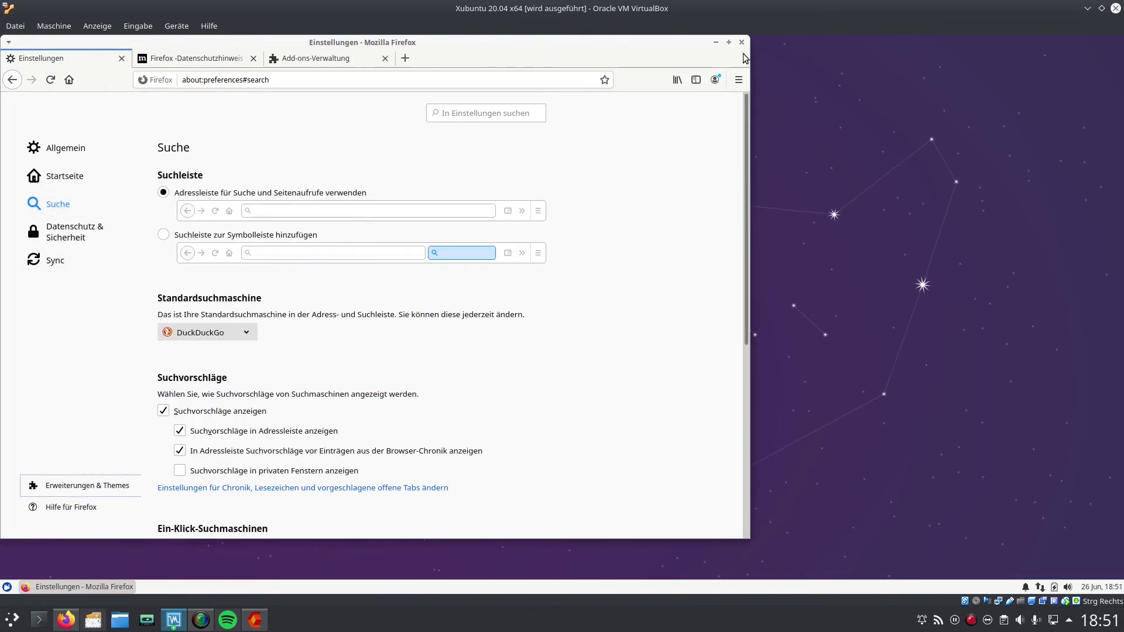
click(740, 80)
click(633, 455)
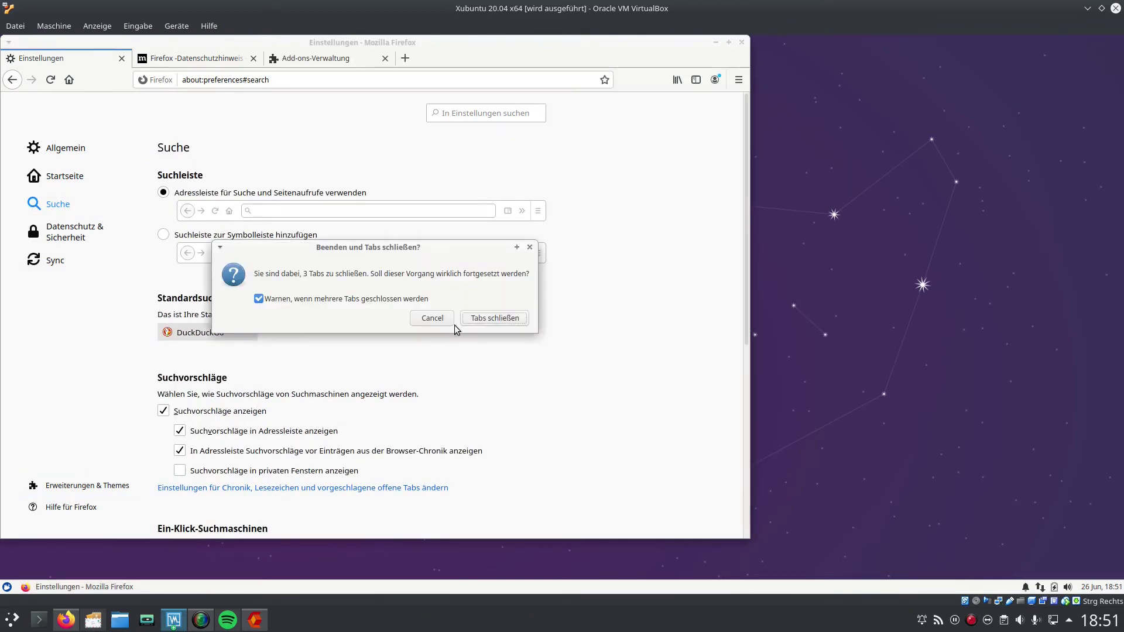
click(492, 318)
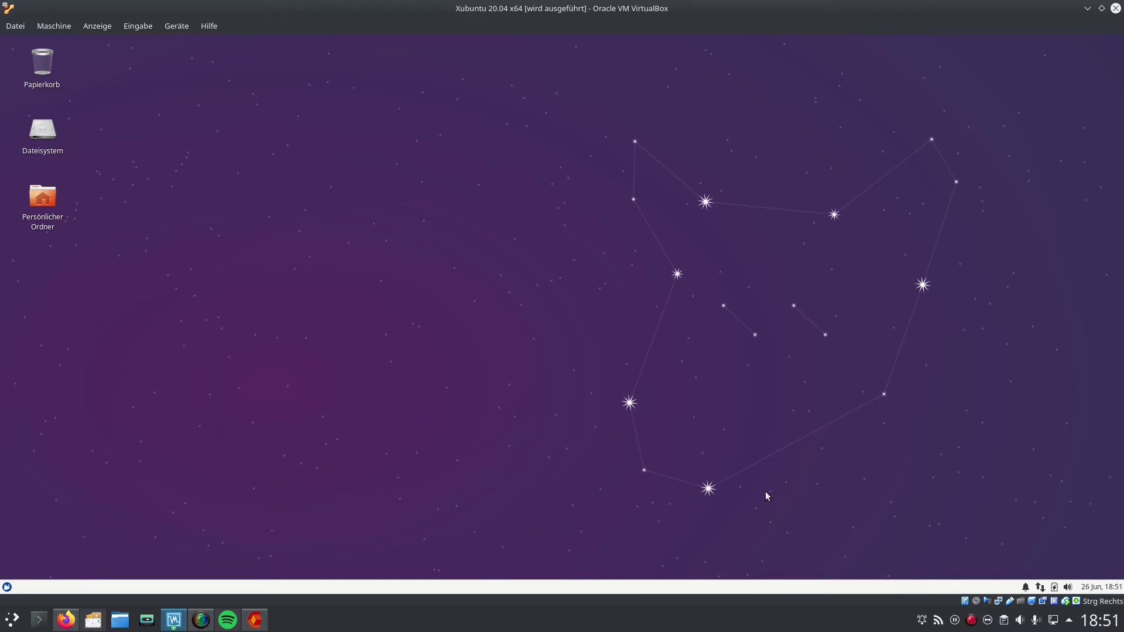
Step: Open a Terminal in the guest and change into /home
click(7, 587)
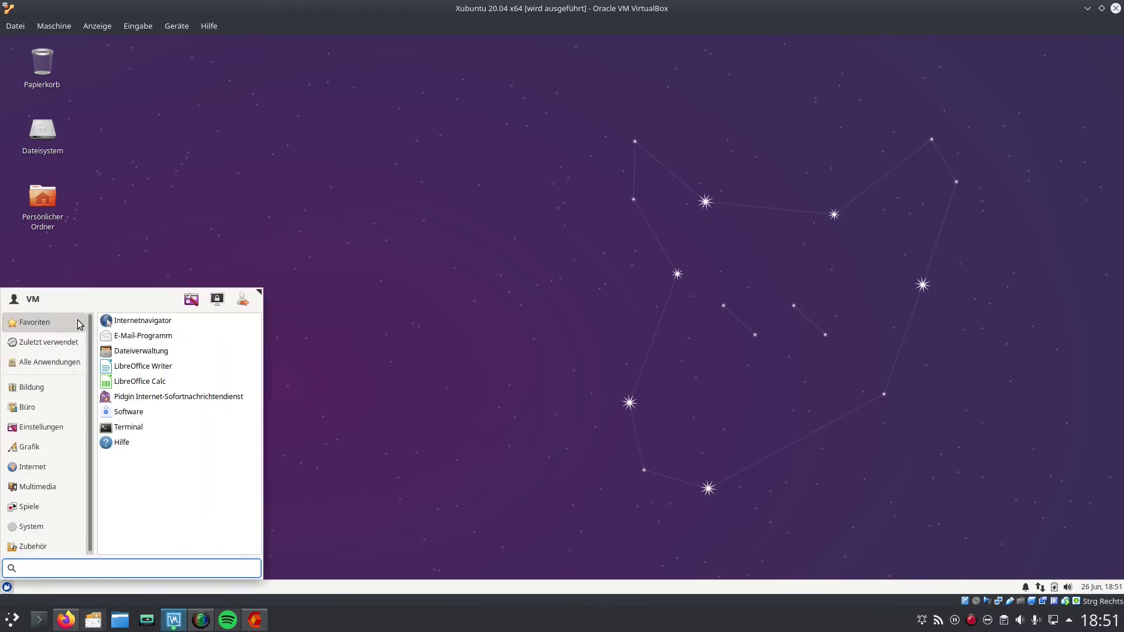
text(ter)
key(Return)
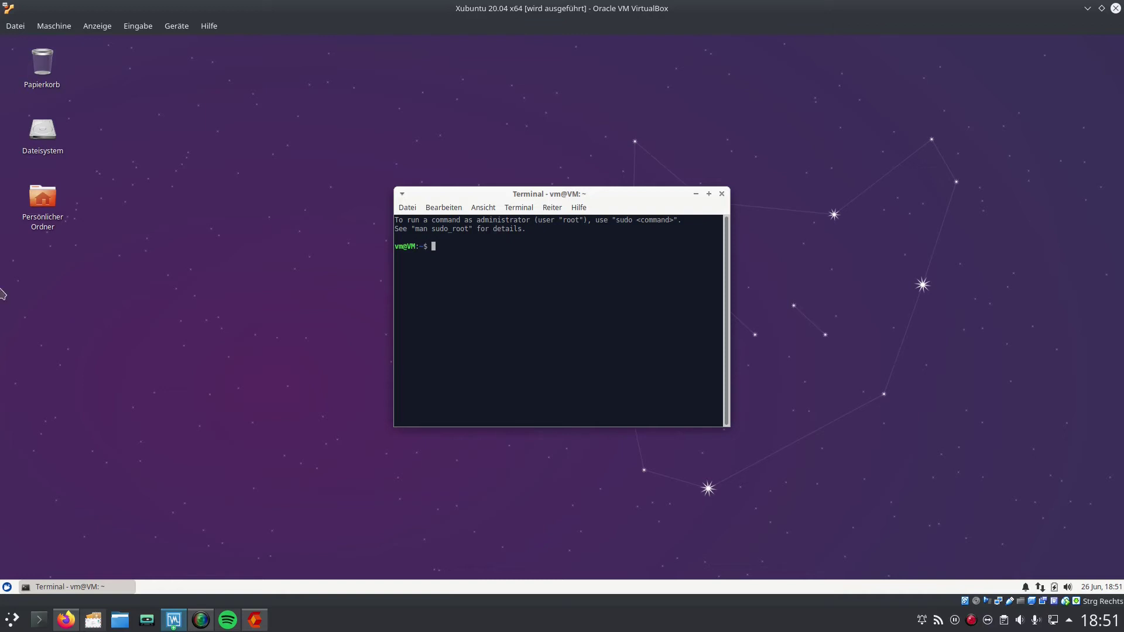
text(cd /home)
key(Return)
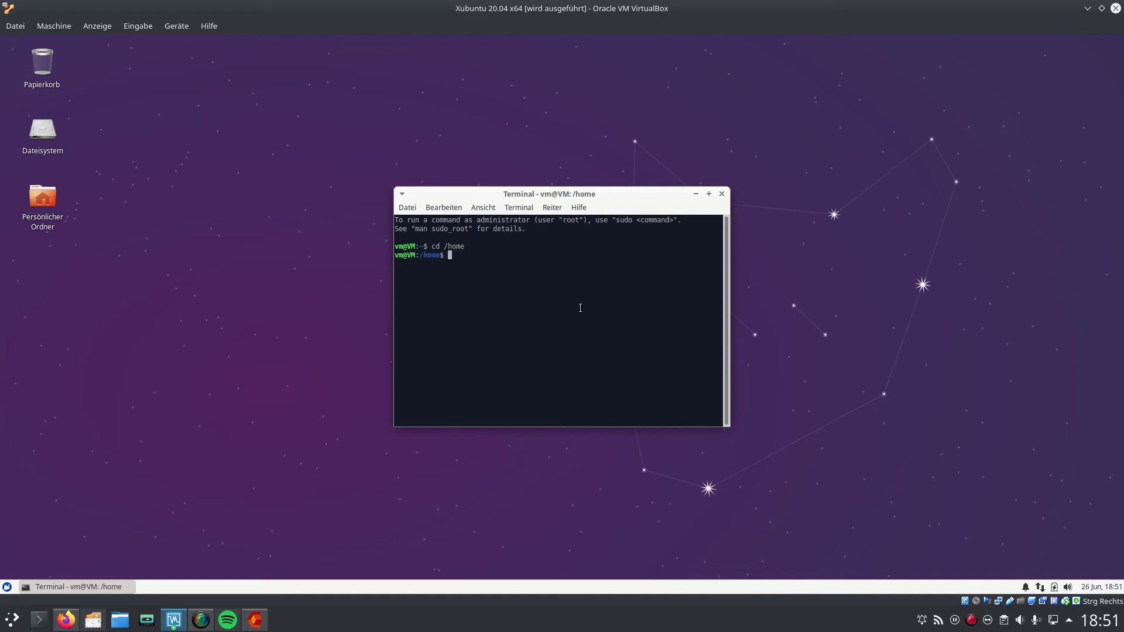
Step: Archive the vm folder into home.tar and copy it into smb://192.168.1.10/home
text(sudo tar -cf home.tar vm)
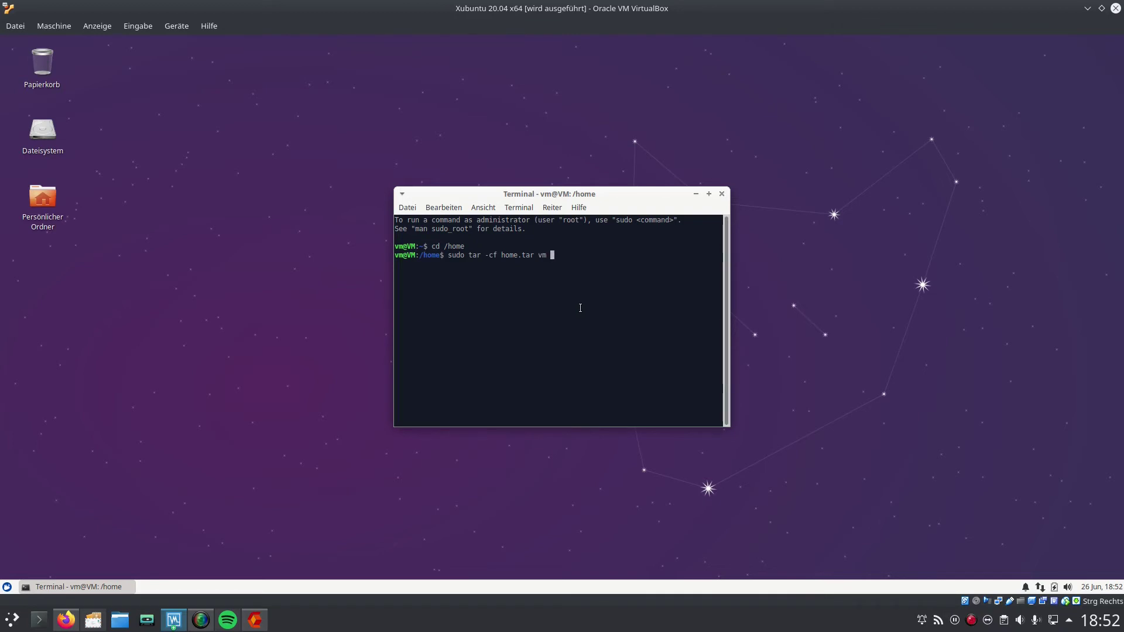
key(Return)
key(Return)
text(ls)
key(Return)
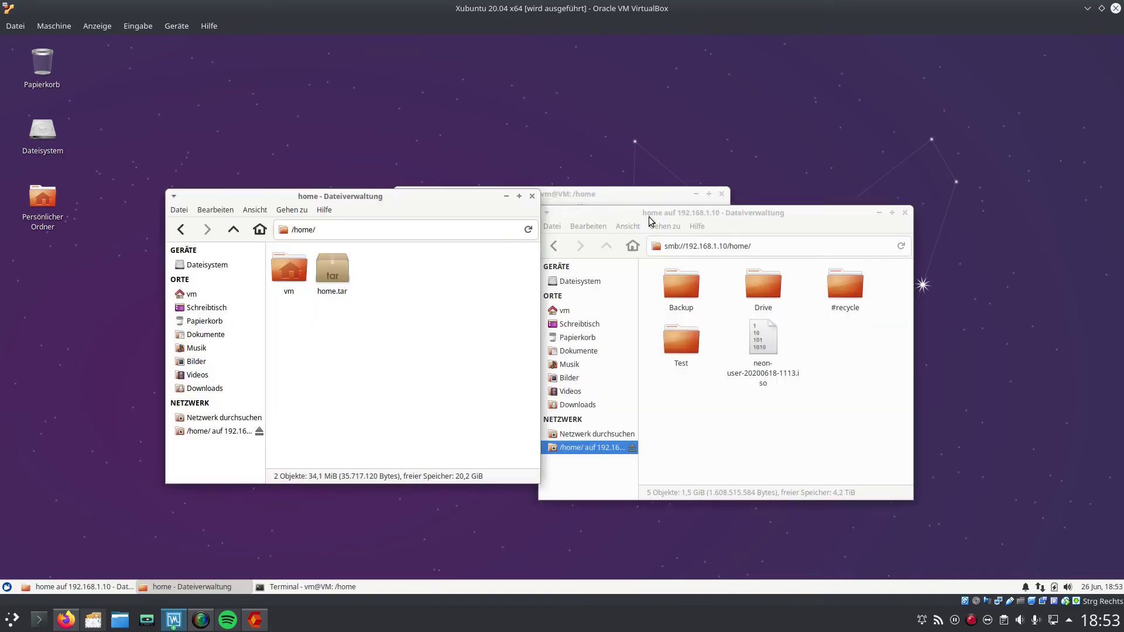
drag(345, 281, 779, 381)
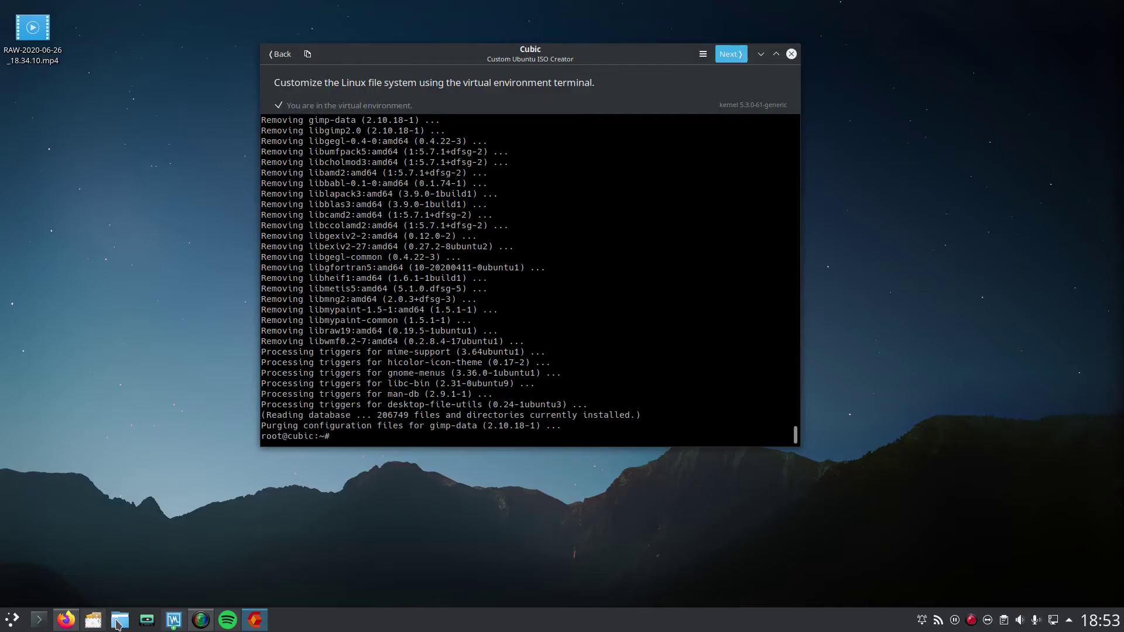
click(120, 620)
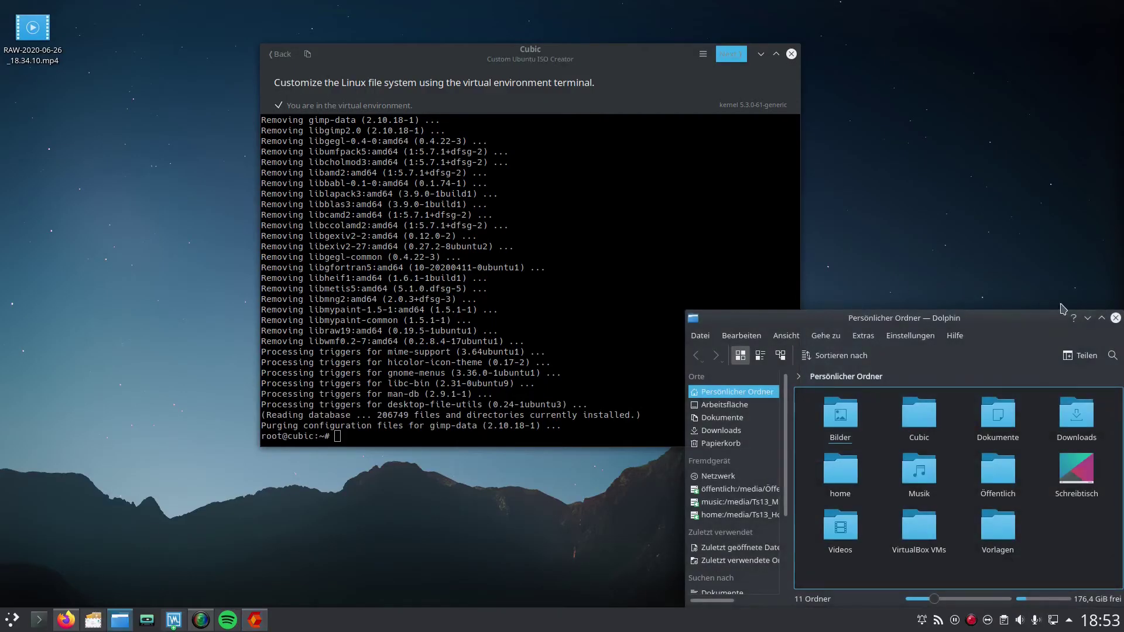
Step: Extract home.tar on the /media/Ts13_Home share into a vm folder
click(586, 258)
right_click(693, 214)
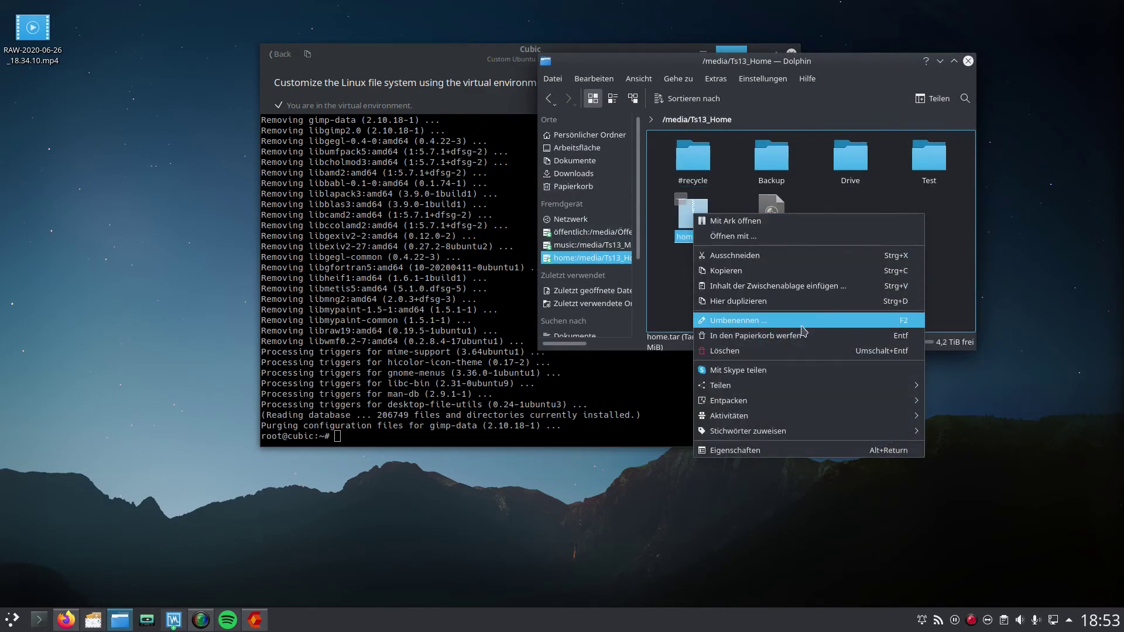
click(966, 402)
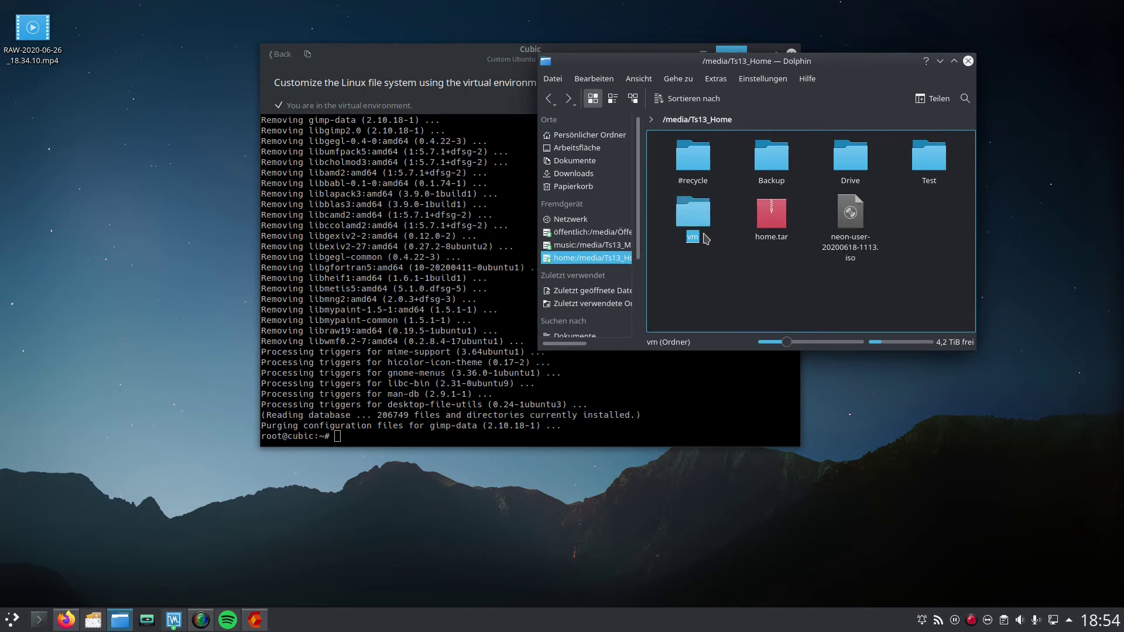
Step: Browse to the empty etc/skel folder inside the Cubic project's custom-root
click(602, 148)
click(603, 135)
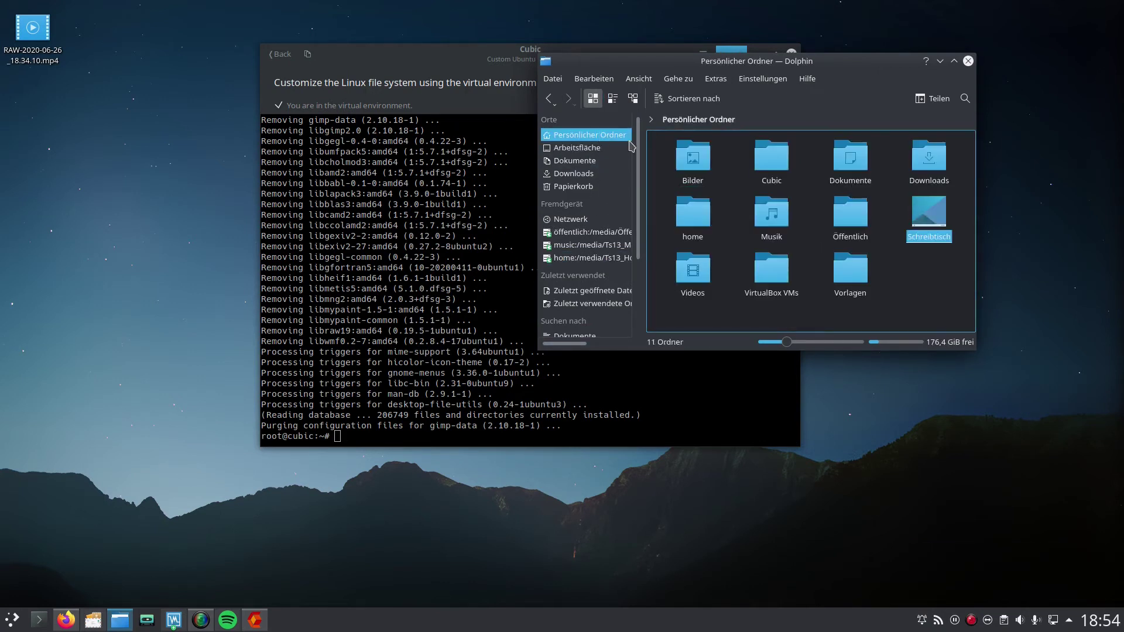
click(772, 157)
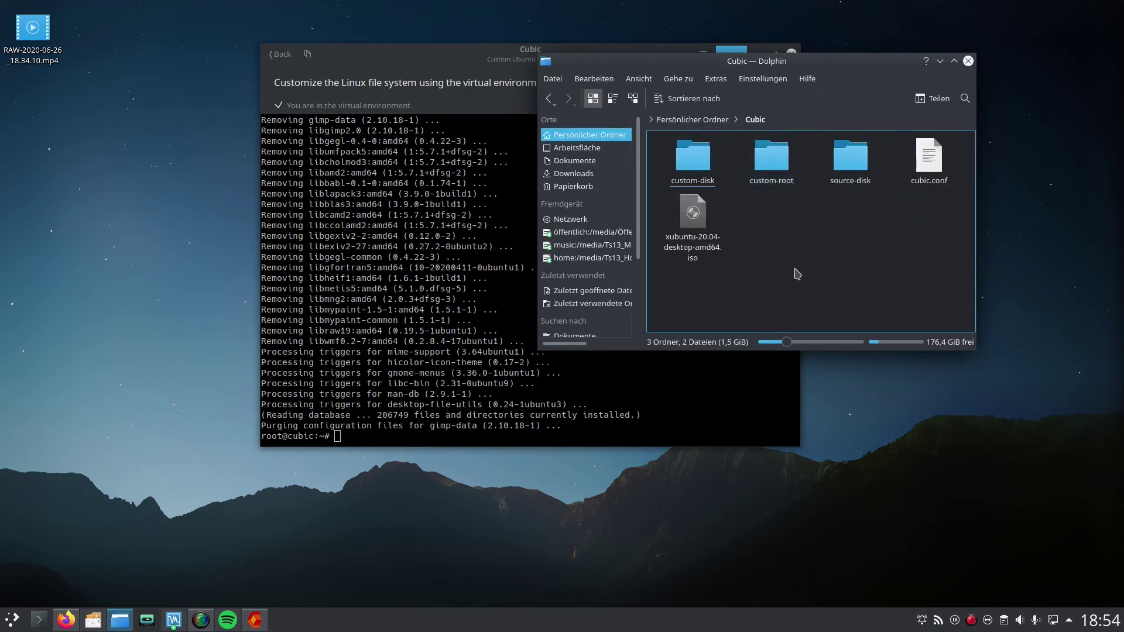
click(771, 157)
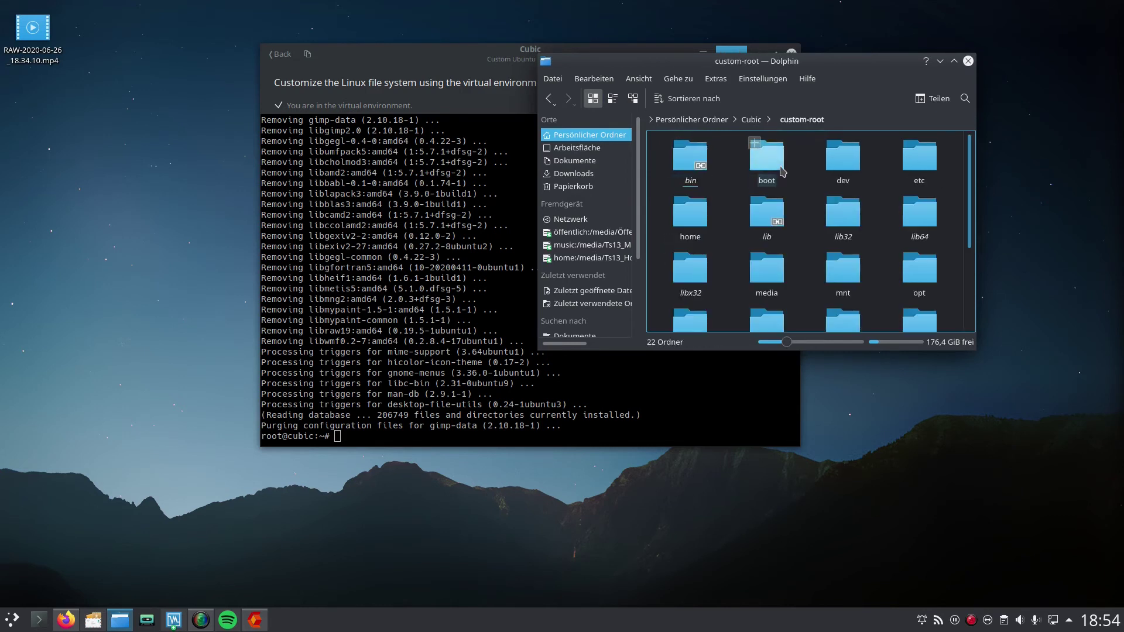
click(929, 177)
scroll(802, 283, down, 5)
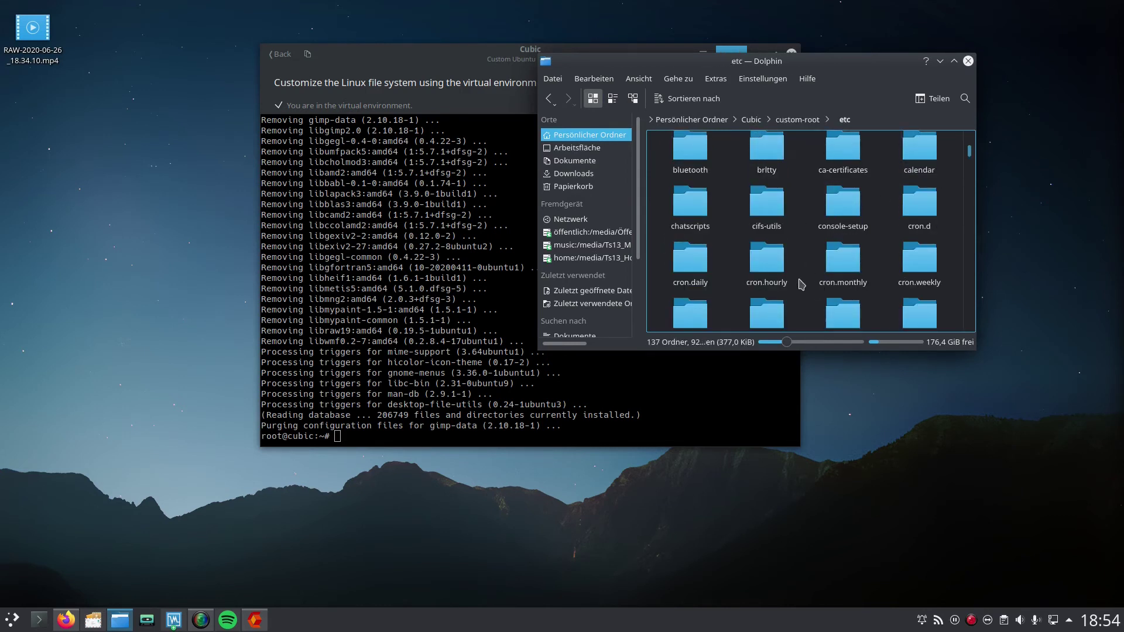
scroll(802, 283, down, 10)
click(936, 175)
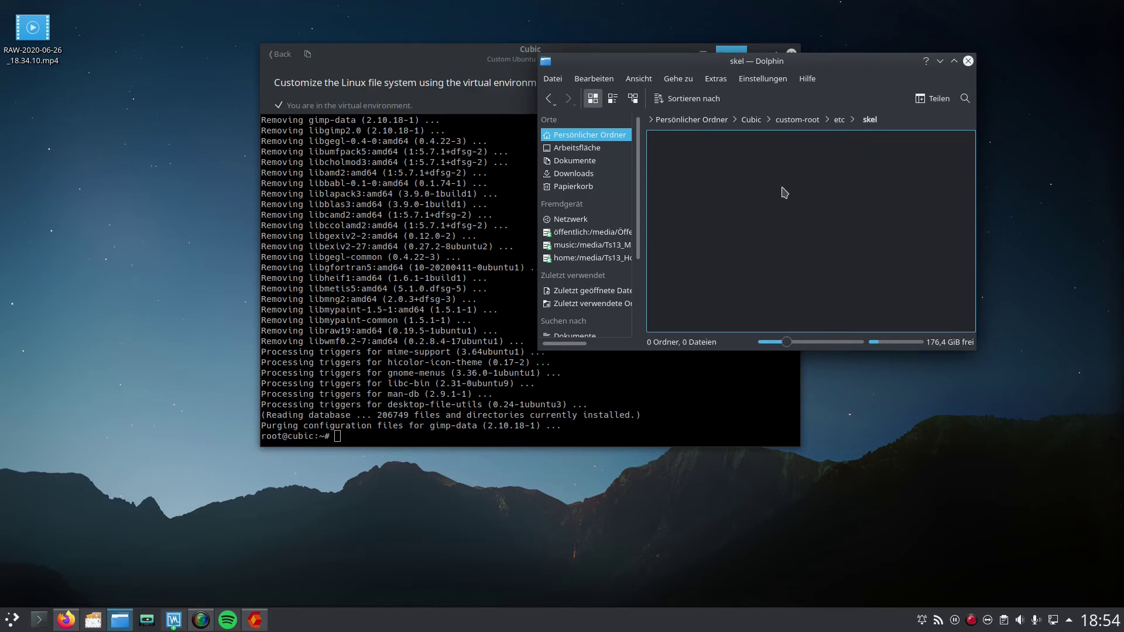
right_click(733, 171)
Step: From a terminal in skel, run sudo cp -rav /media/Ts13_Home/vm/.* into Cubic/custom-root/etc/skel
mouse_move(841, 264)
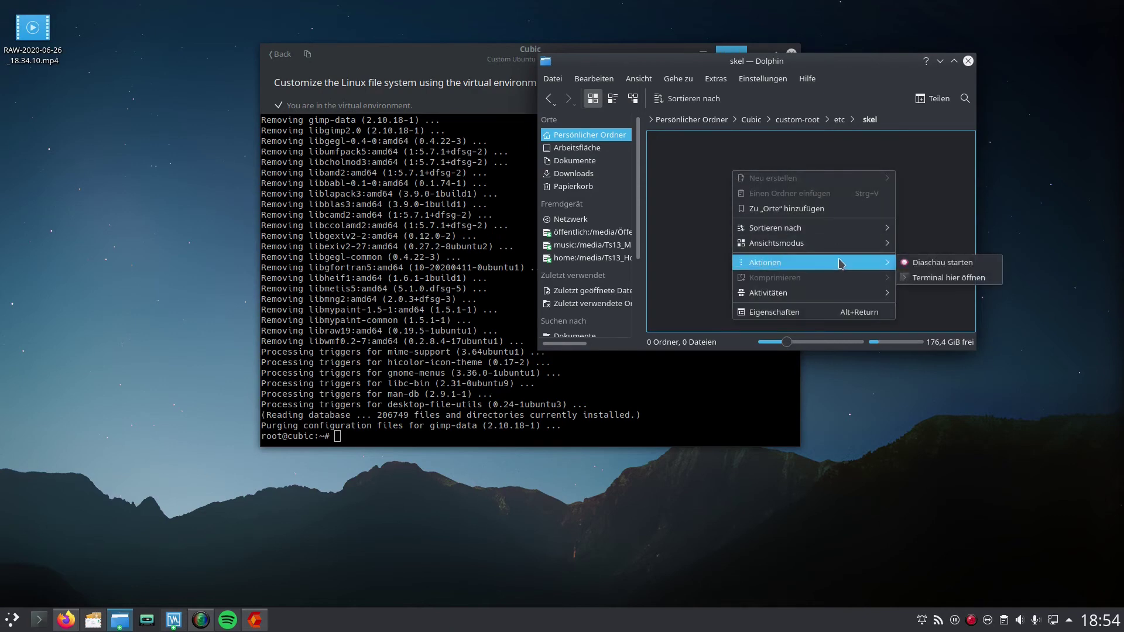
click(948, 278)
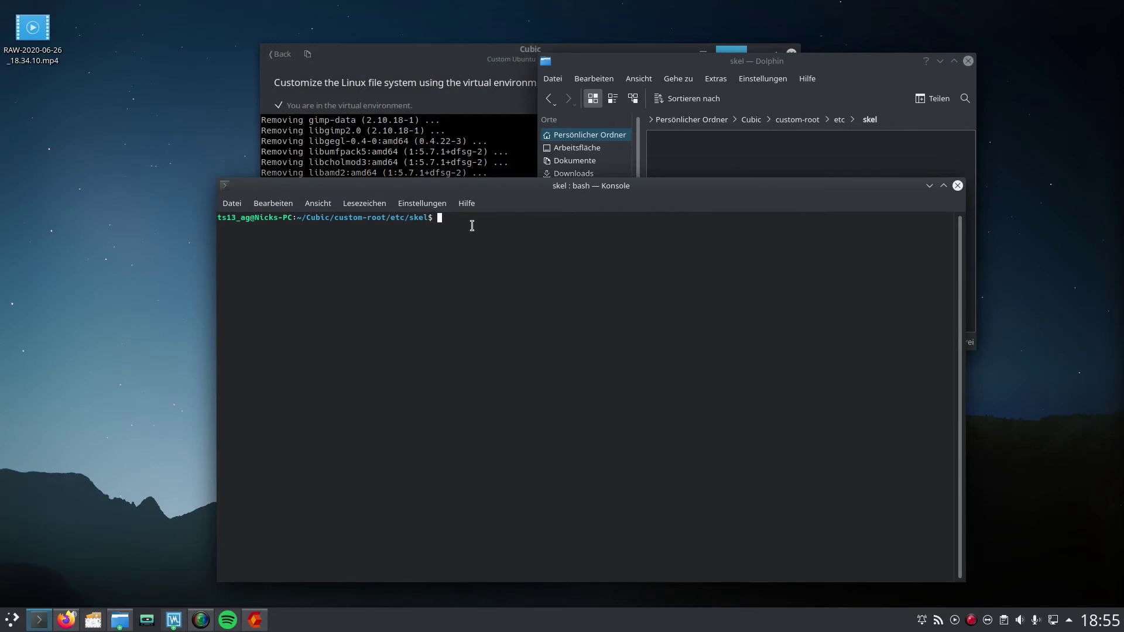
text(sudo cp -rav /media)
key(BackSpace)
key(BackSpace)
key(BackSpace)
key(BackSpace)
text(edia/Ts13_Home/vm/)
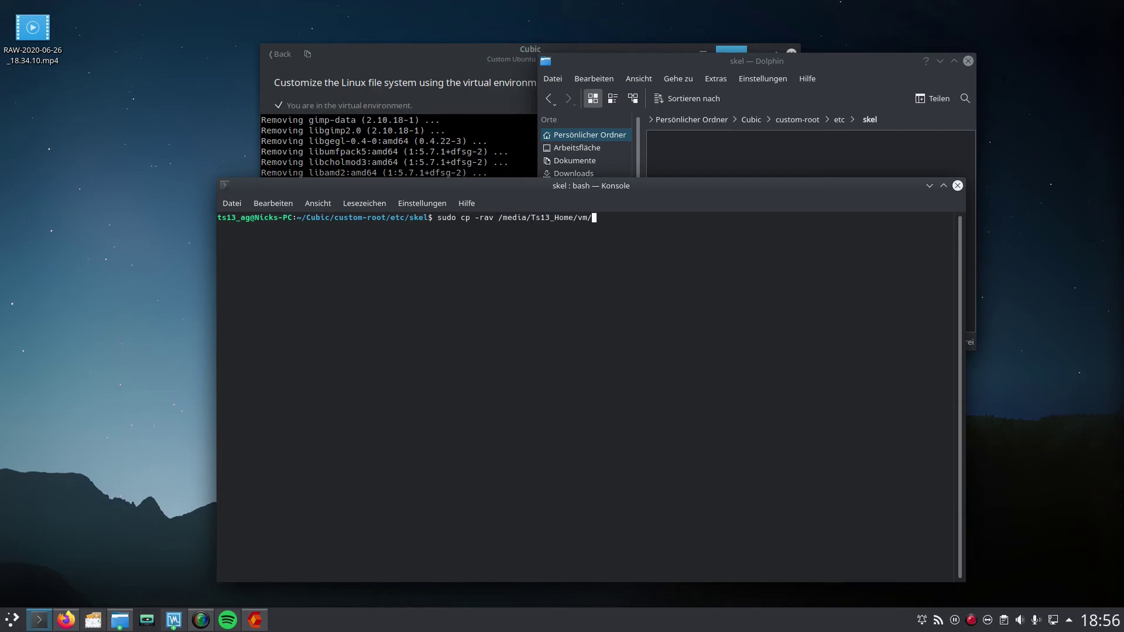
text(.* /home/ts13_ag/Cubic/cu)
key(Tab)
key(Tab)
text(stom-r)
key(Tab)
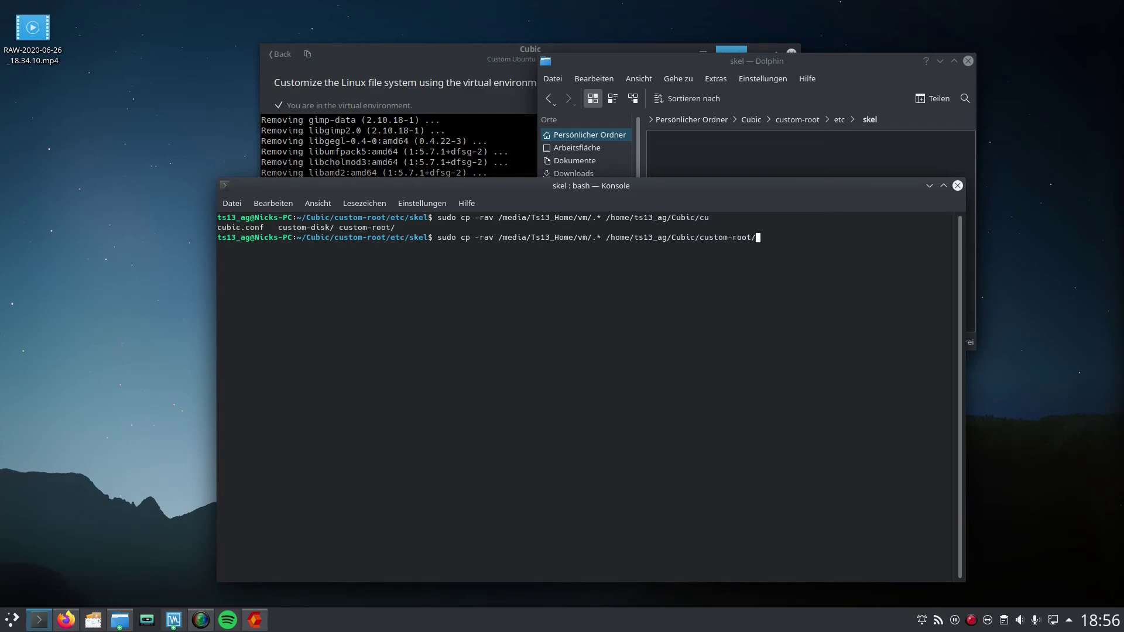
text(etc/skel)
key(Return)
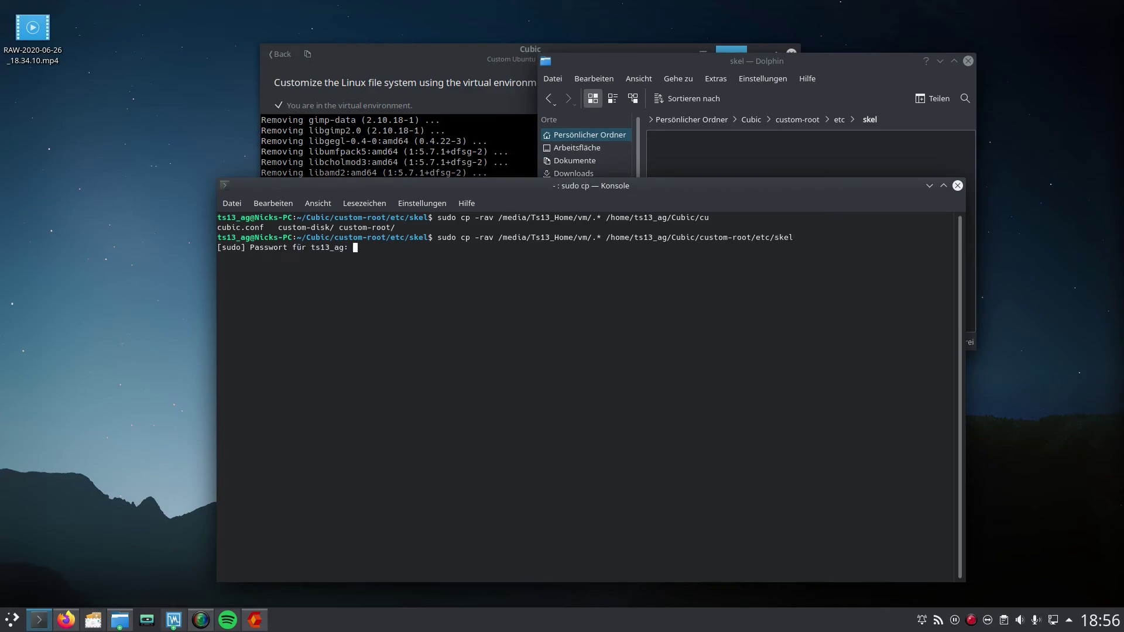
key(Return)
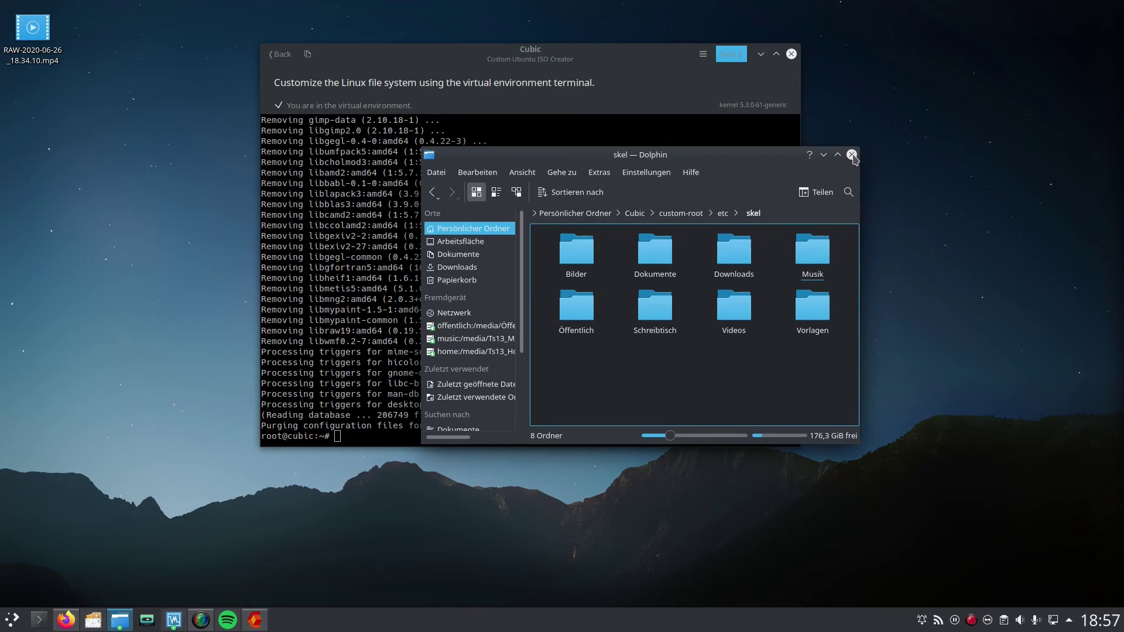
Step: Close Dolphin and advance Cubic past the terminal customization stage
click(852, 155)
click(665, 60)
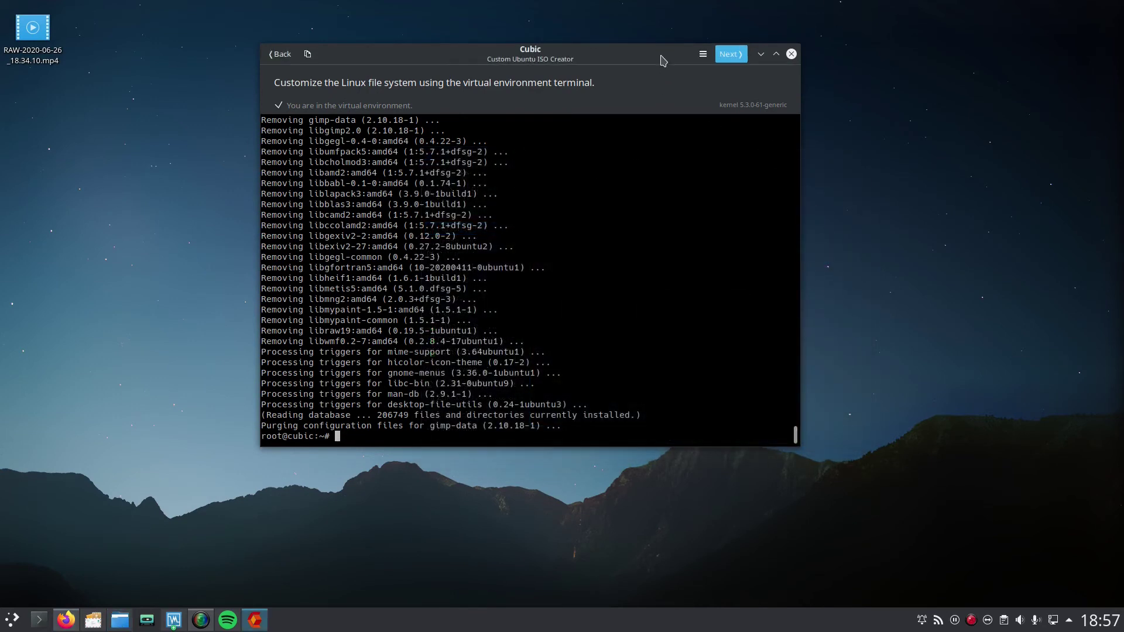
click(731, 54)
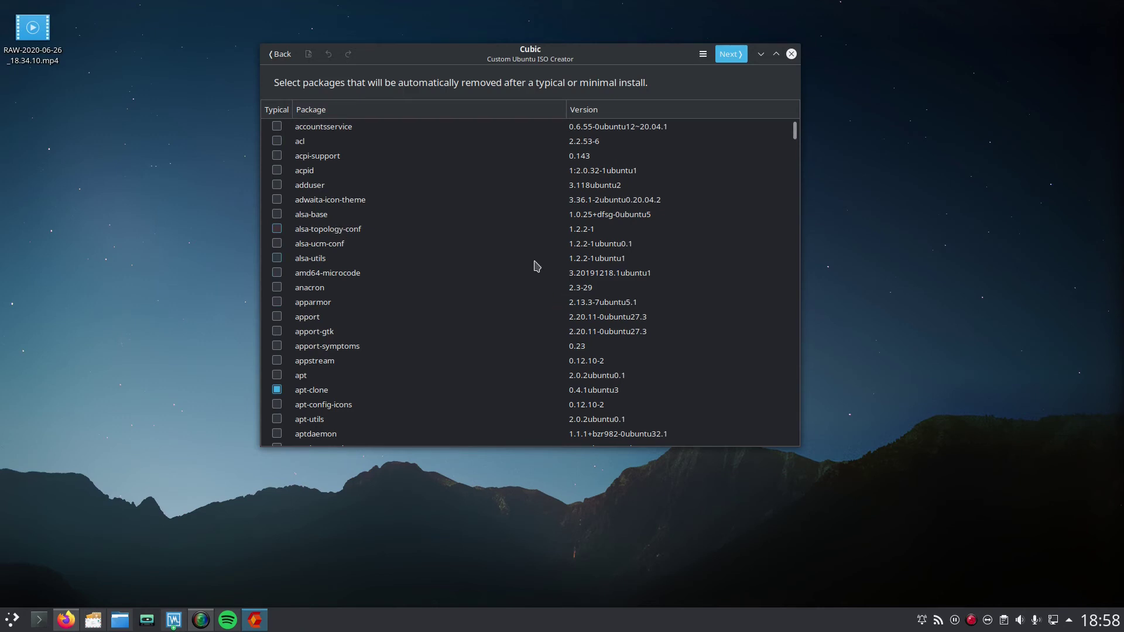
Step: Move past the package removal list to the ISO Boot grub.cfg entries
click(742, 54)
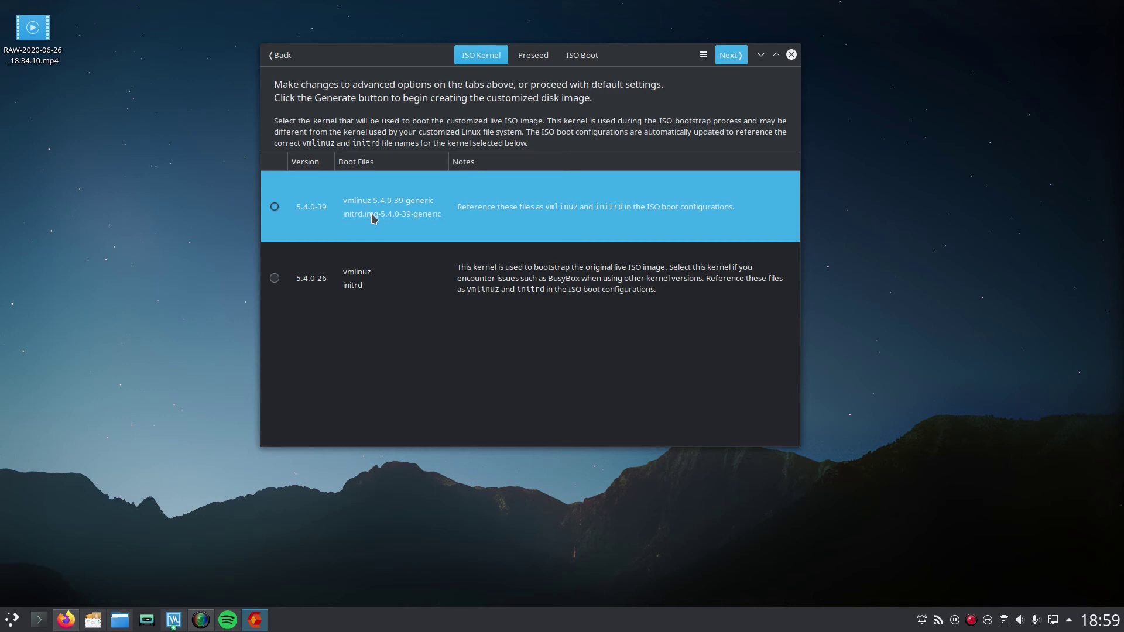
click(582, 55)
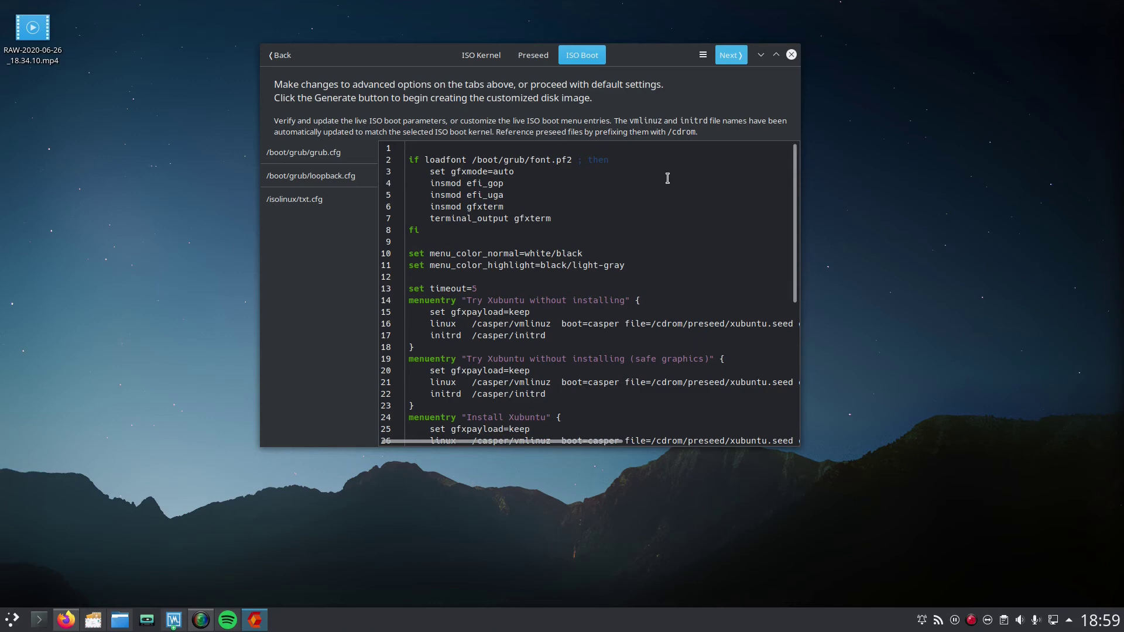
Step: Keep gzip compression and generate the customized Xubuntu ISO
click(735, 57)
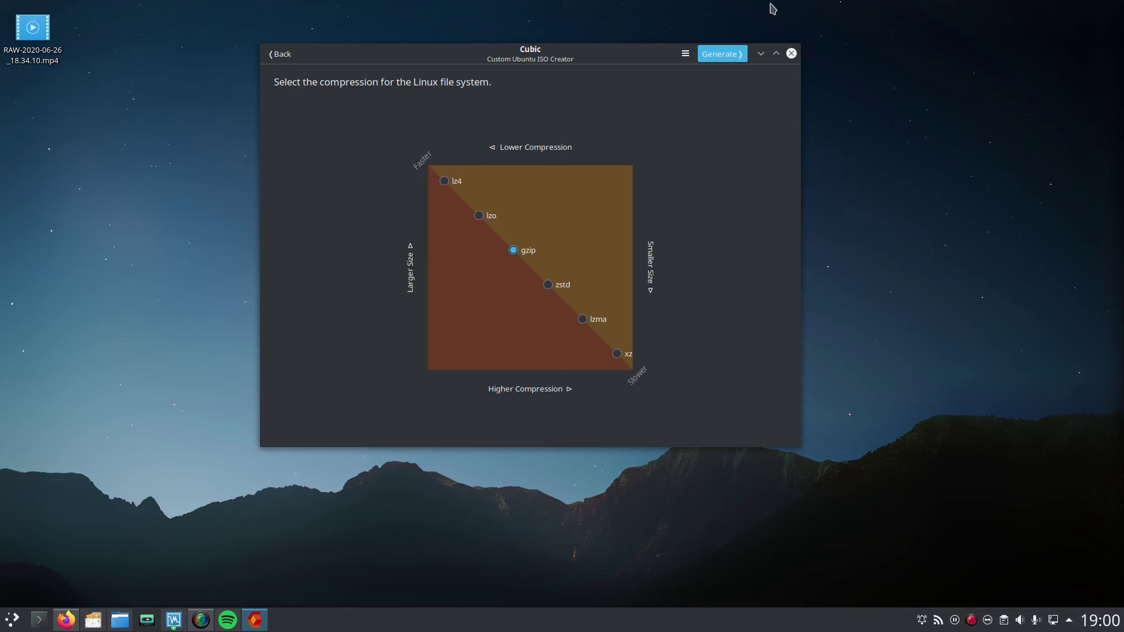
click(731, 55)
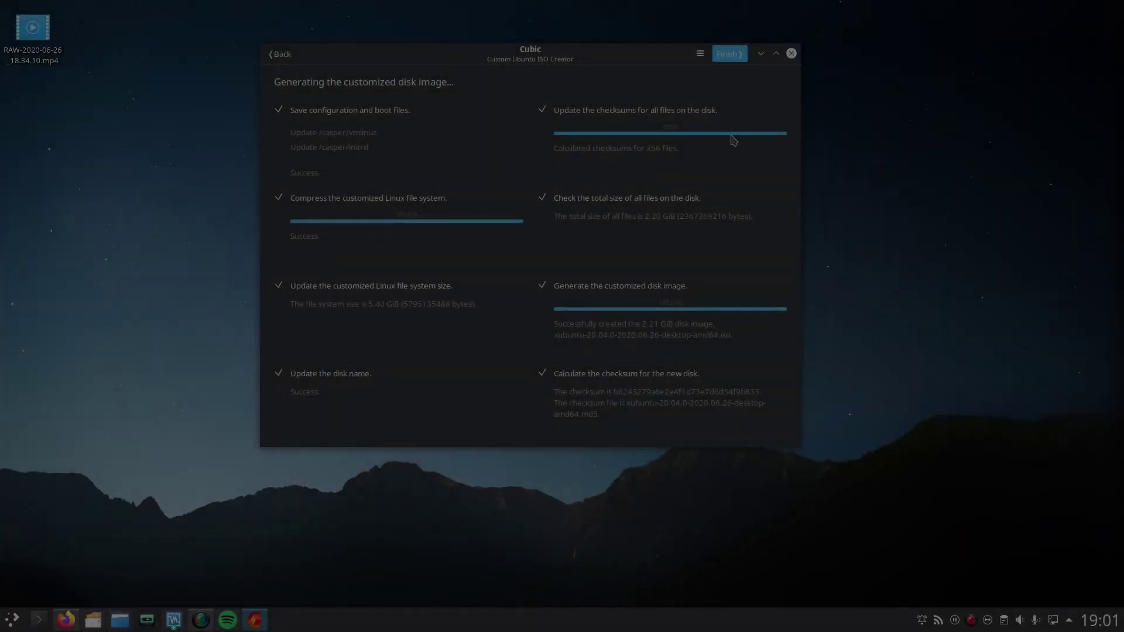
Step: Finish and close Cubic, then open the Cubic folder holding the new ISO
click(729, 54)
click(733, 53)
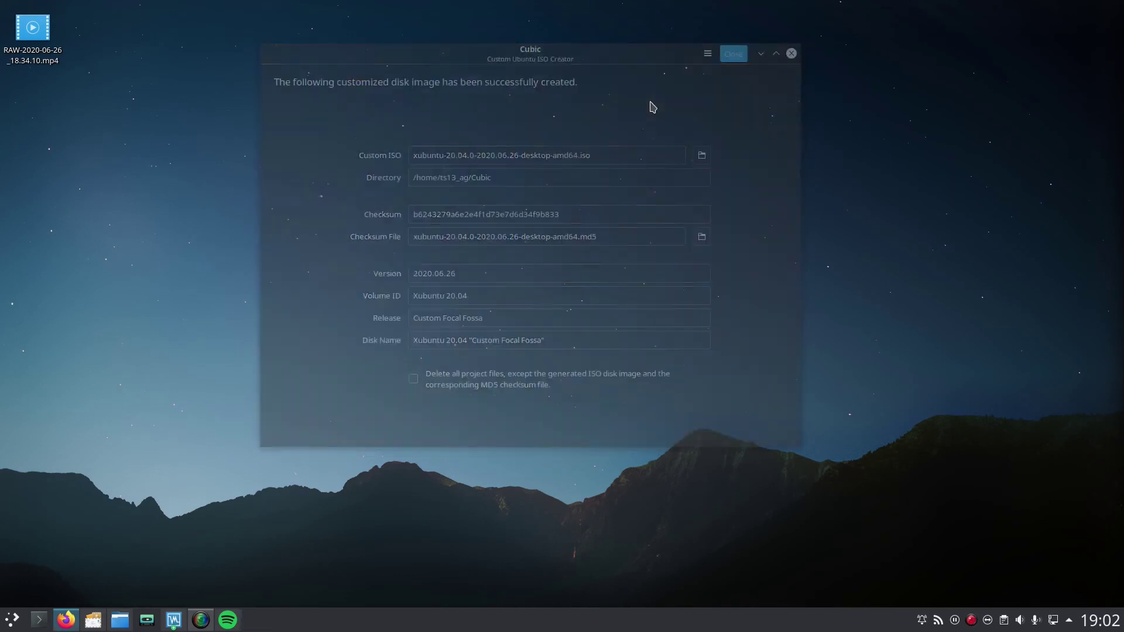
click(120, 621)
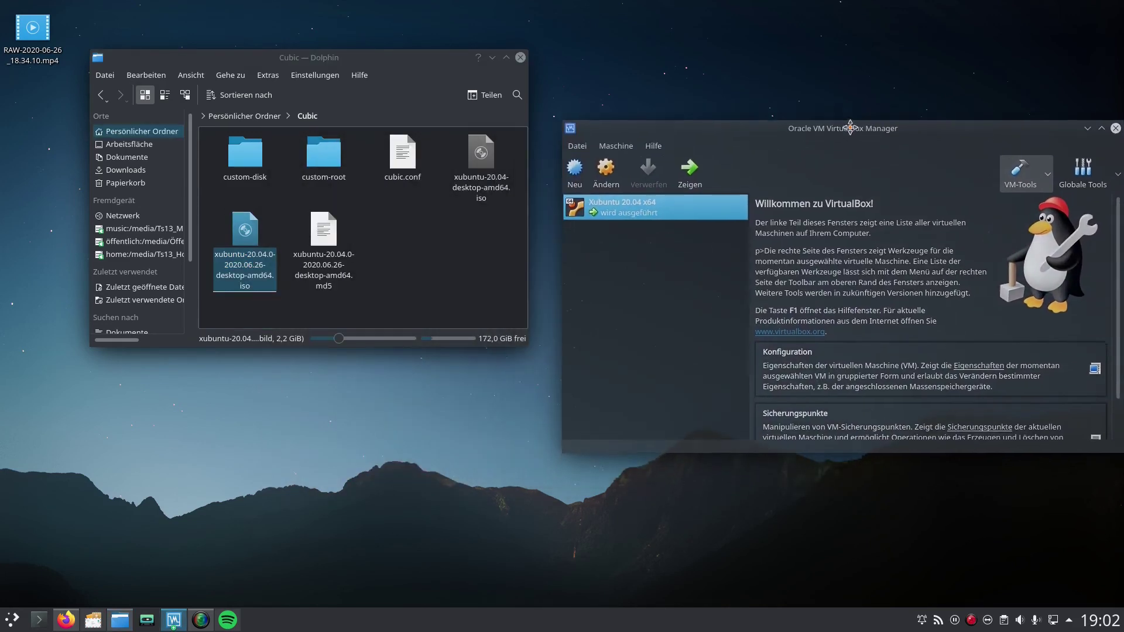
Step: Create a new VM named test with type Linux, version Ubuntu (64-bit)
click(575, 138)
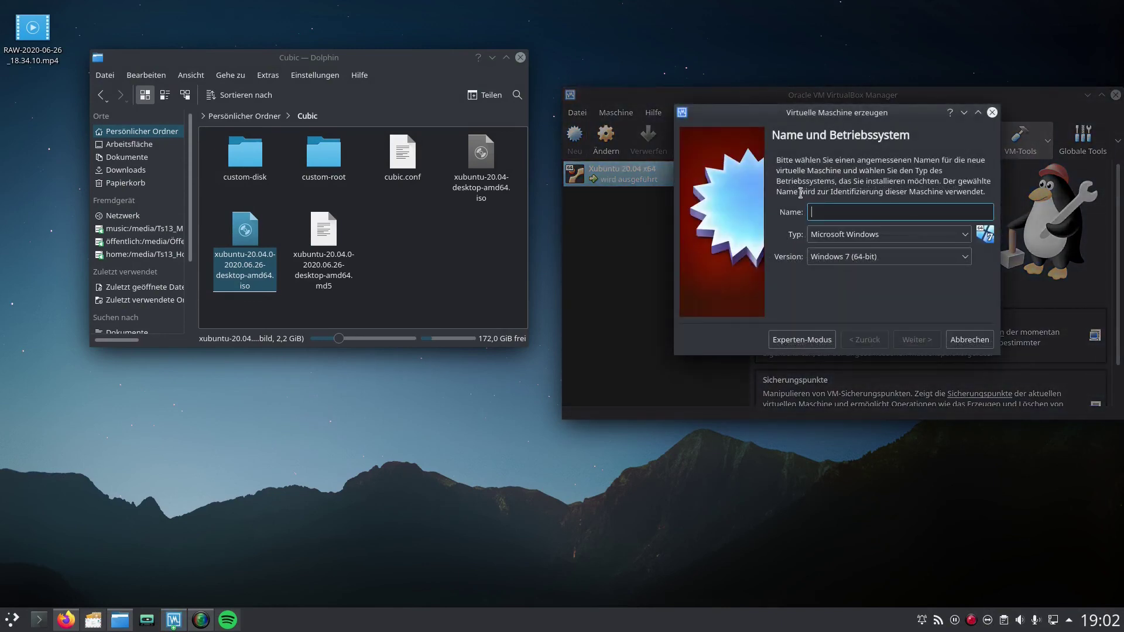
text(test)
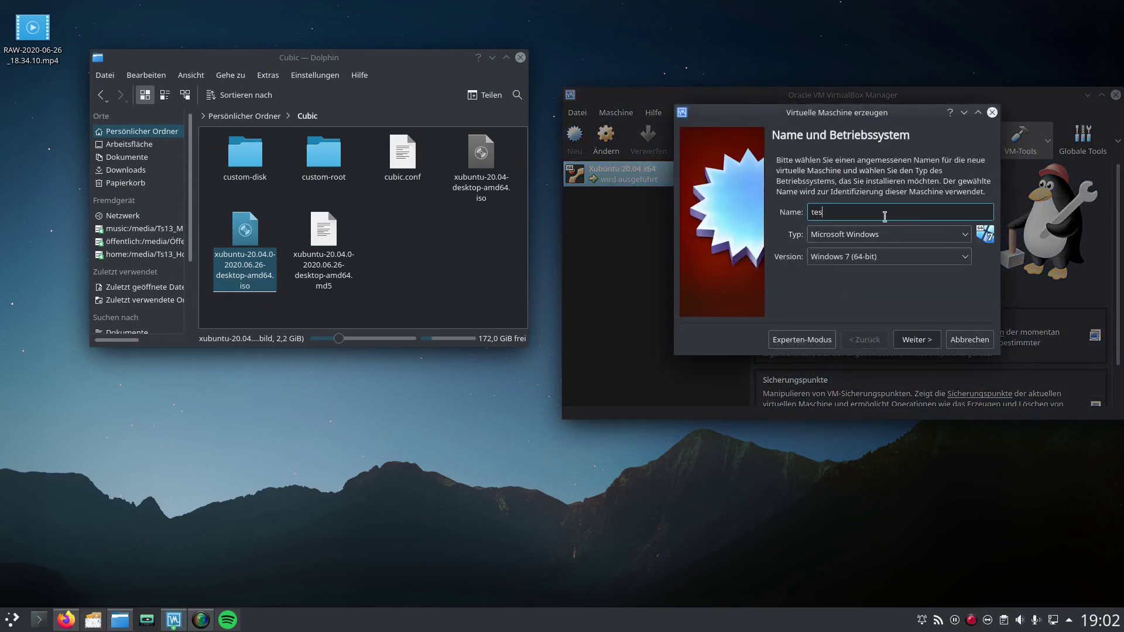
click(847, 234)
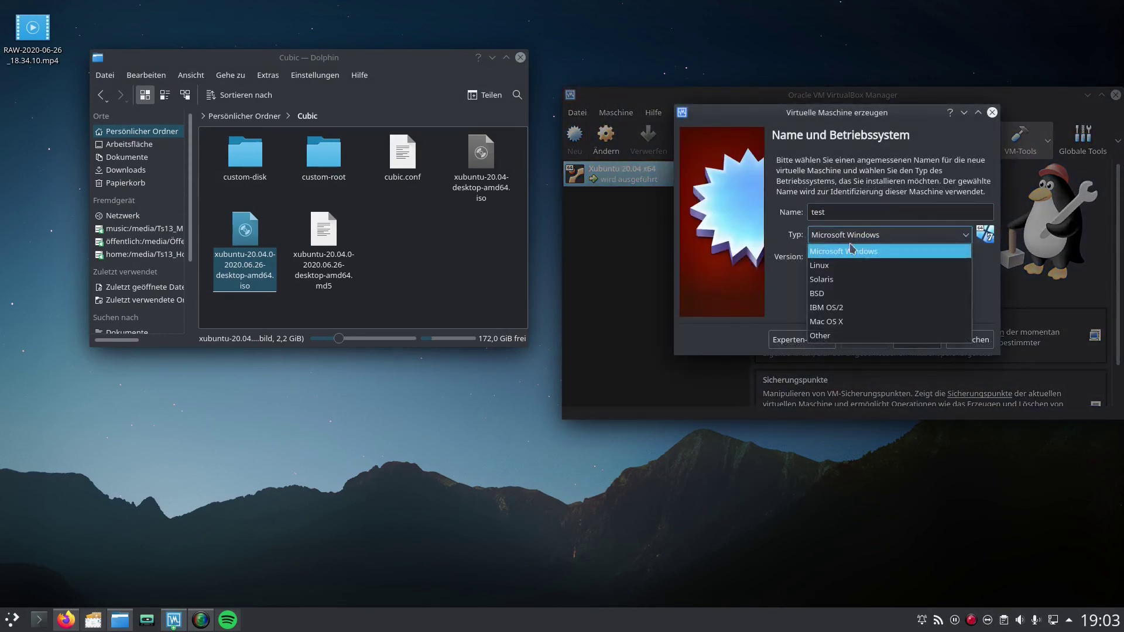
click(849, 266)
click(859, 257)
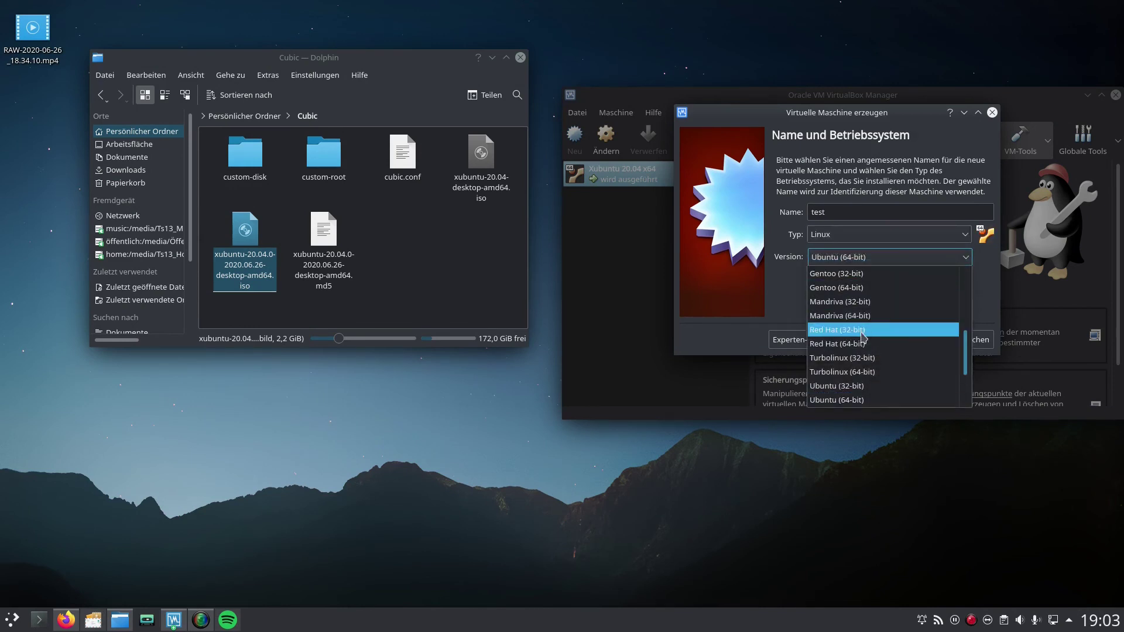
click(902, 400)
Step: Give the VM 2048 MB RAM and a dynamically allocated VDI disk of about 29 GB
click(917, 340)
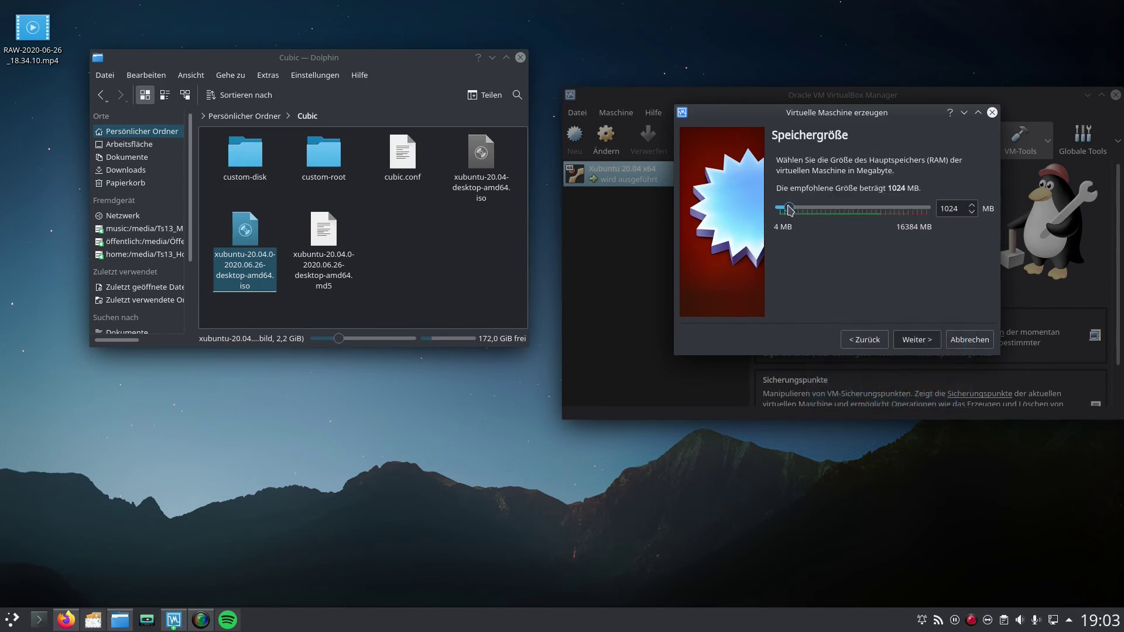
drag(787, 209, 799, 210)
click(924, 341)
click(917, 340)
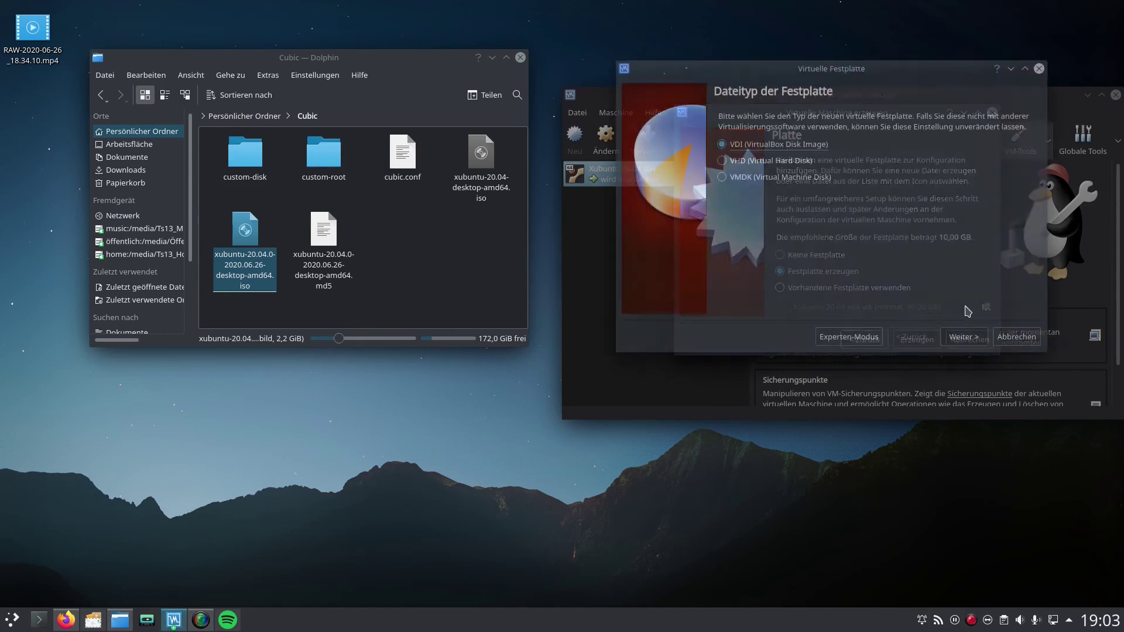
click(963, 336)
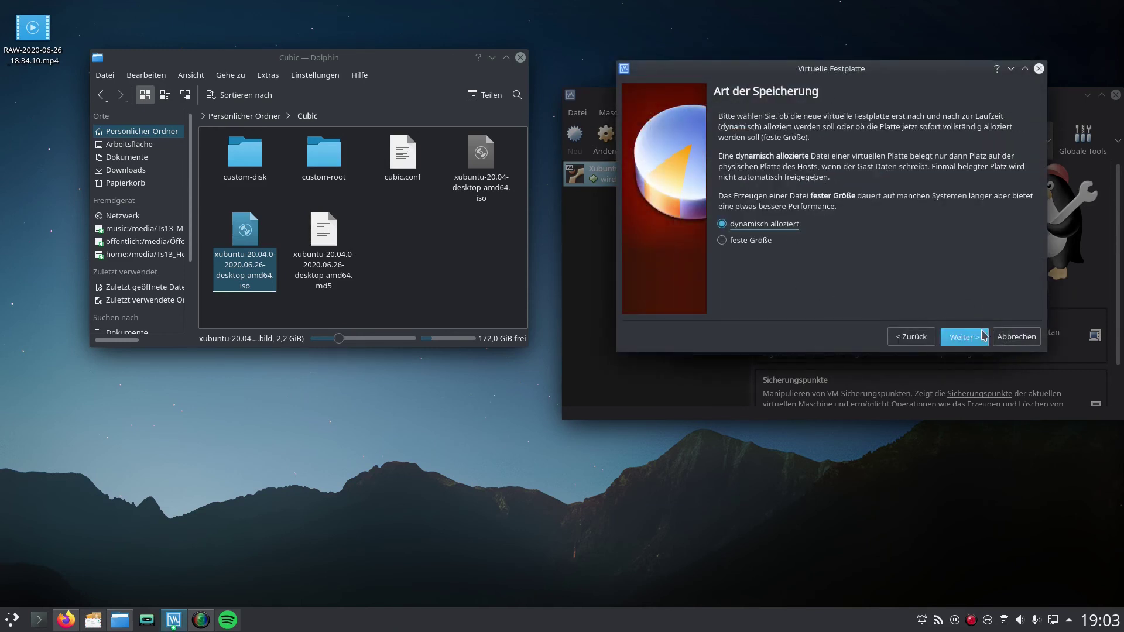
click(963, 337)
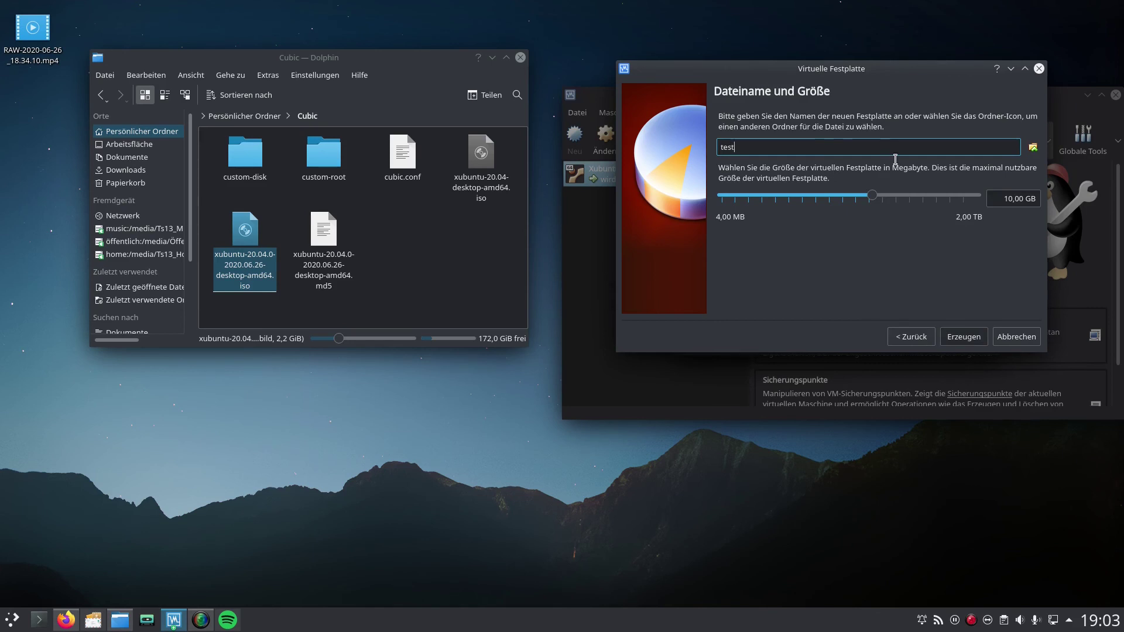
drag(877, 197, 901, 200)
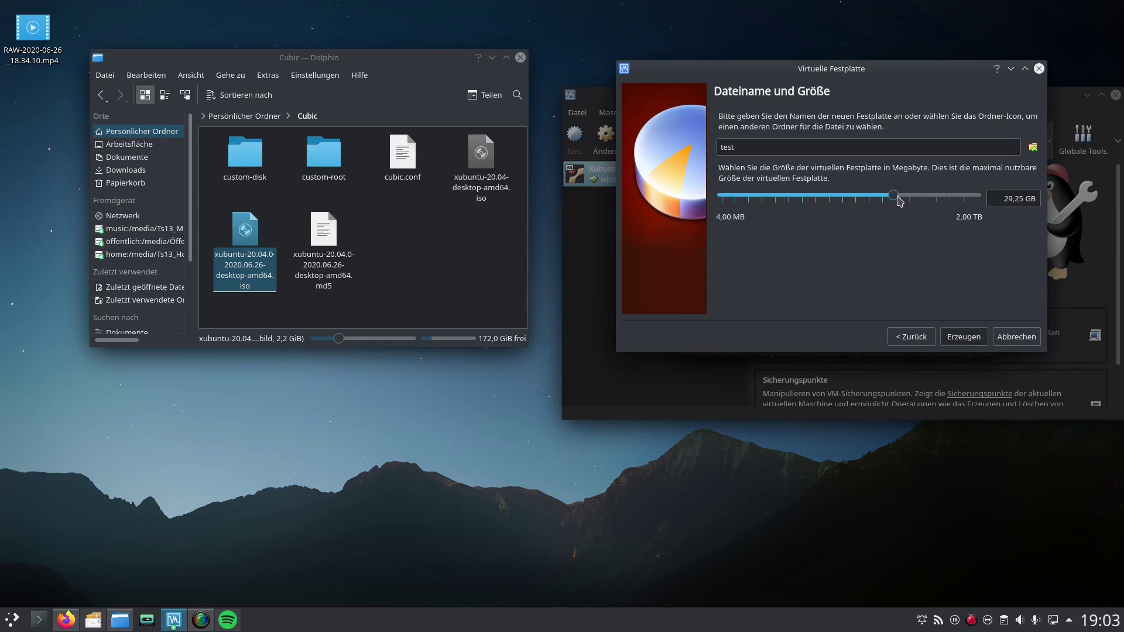
click(962, 336)
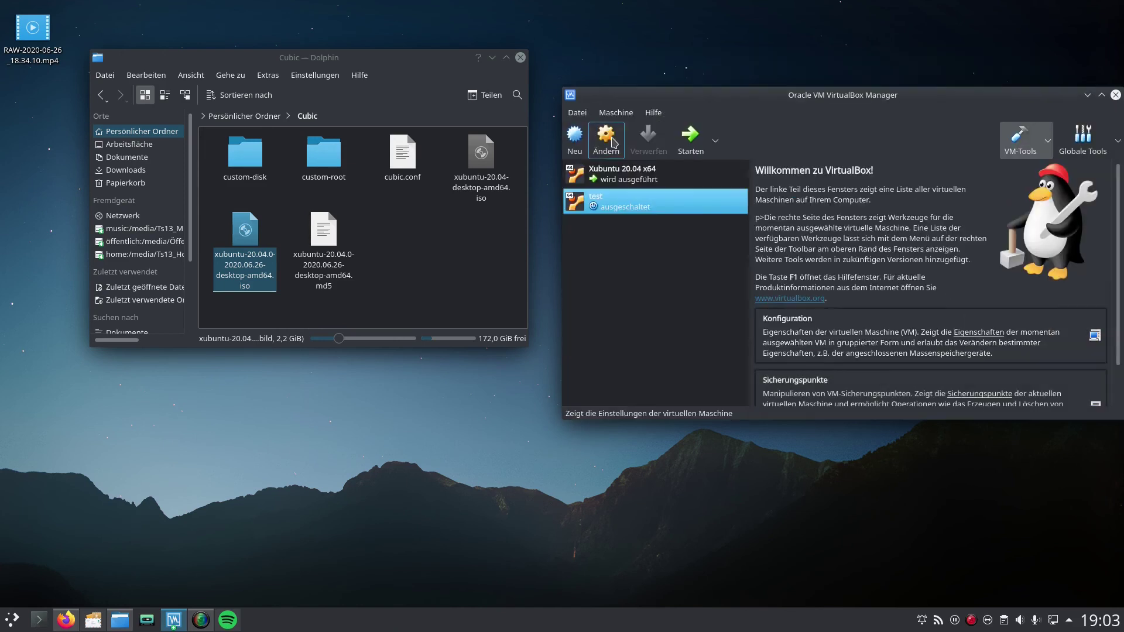
Step: Attach xubuntu-20.04.0-2020.06.26-desktop-amd64.iso to the optical drive and start the test VM
click(605, 136)
click(648, 175)
click(732, 174)
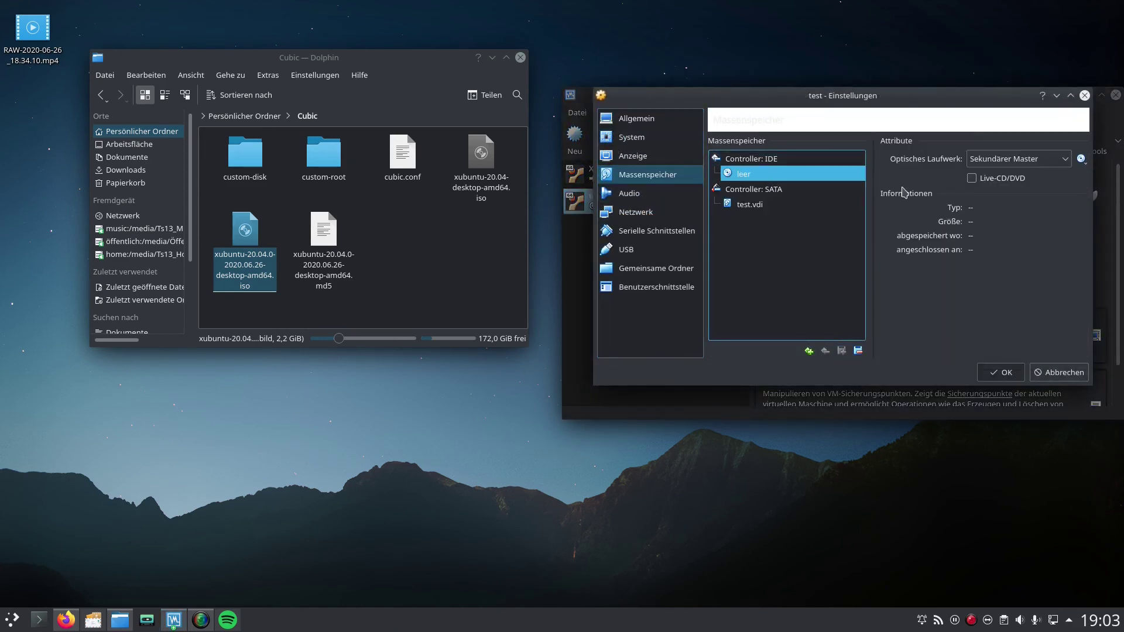
click(1082, 158)
click(995, 170)
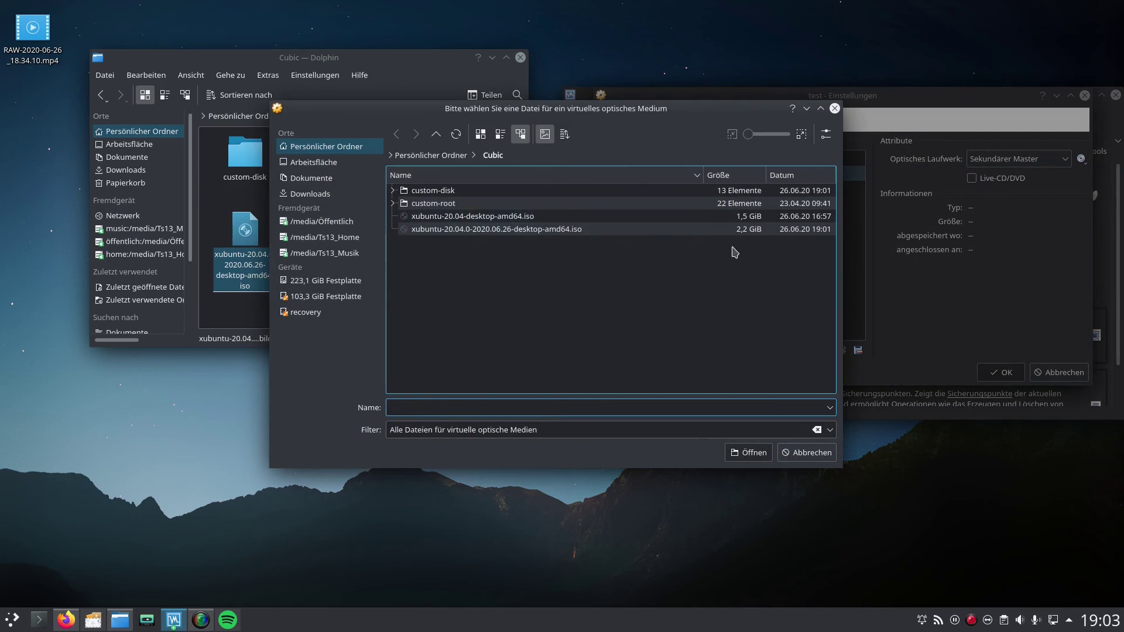
double_click(754, 229)
click(1001, 372)
click(689, 133)
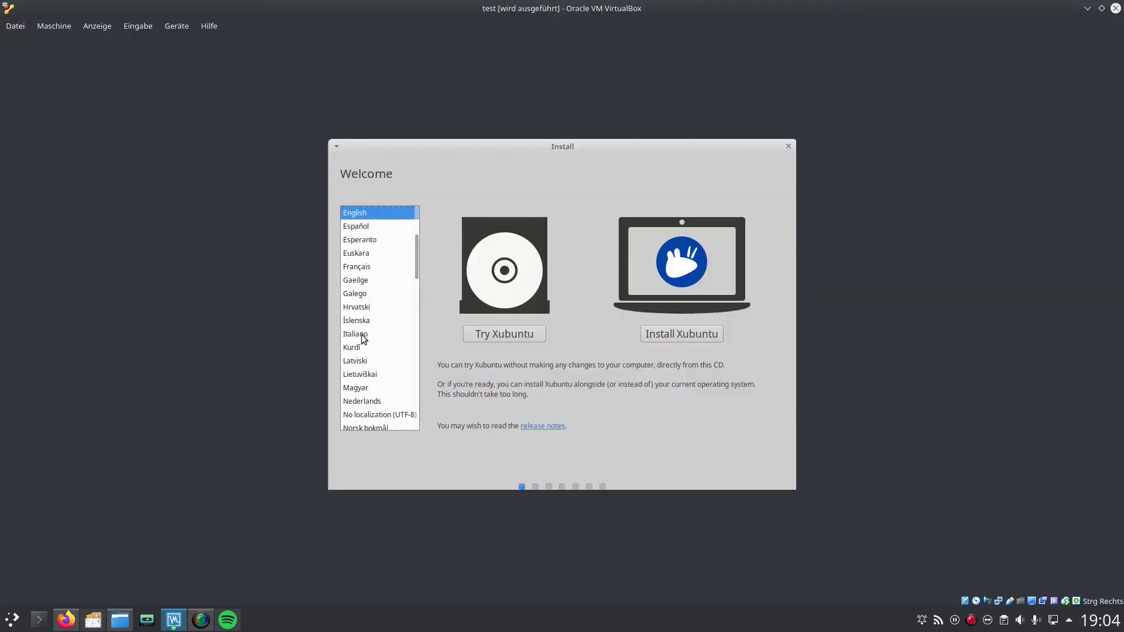
Step: Install in German, erasing the whole disk, and confirm writing the changes
scroll(364, 337, up, 3)
click(357, 279)
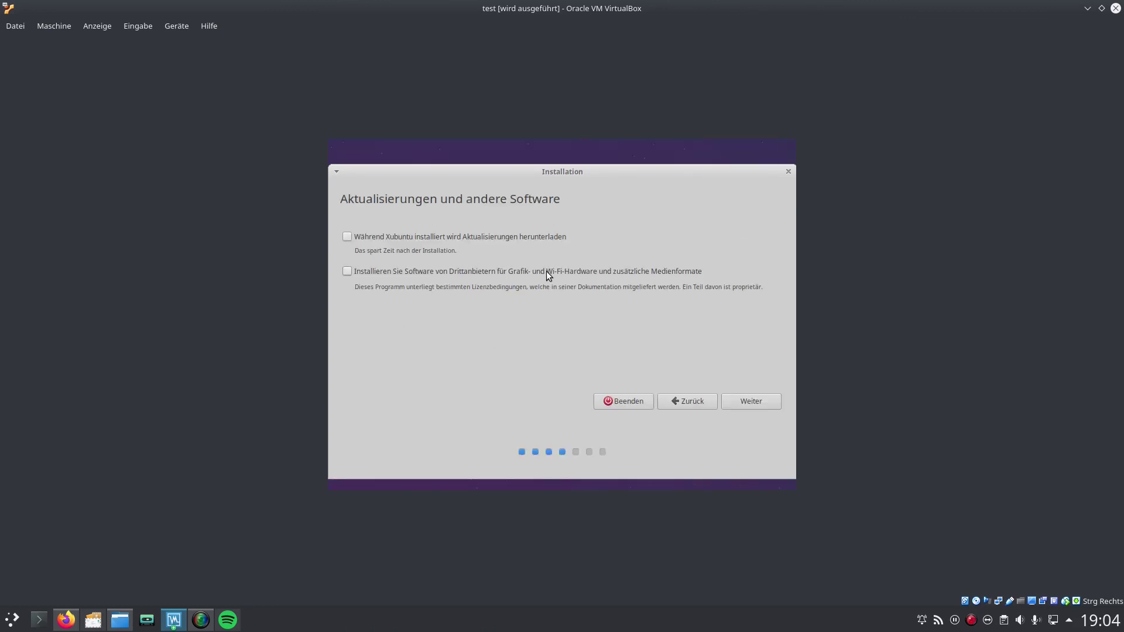
click(735, 401)
click(747, 396)
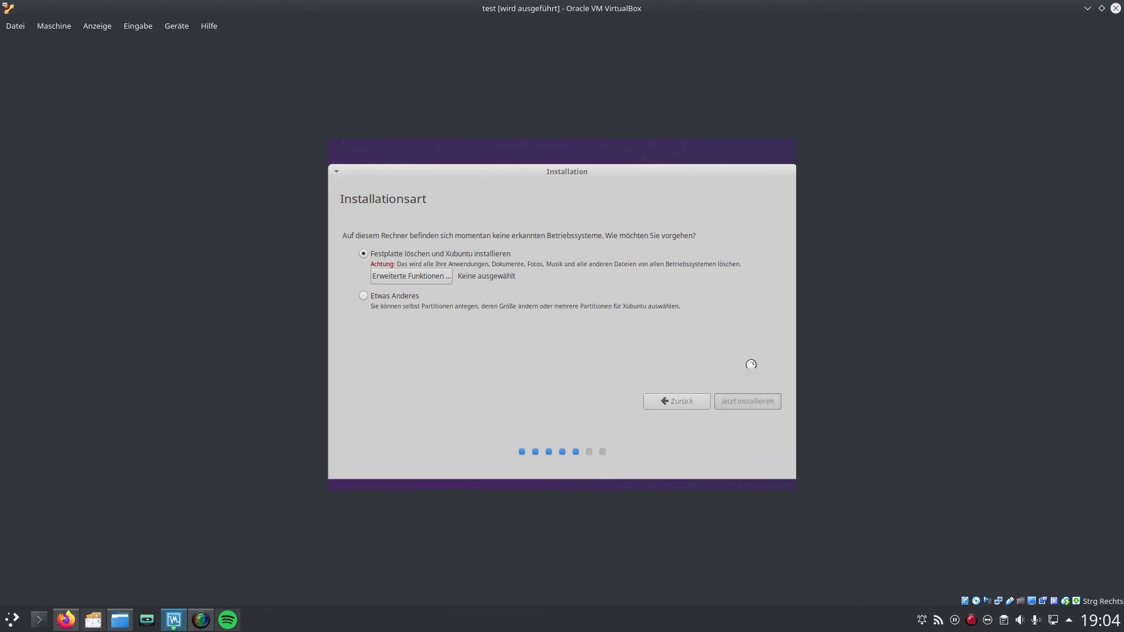
click(754, 393)
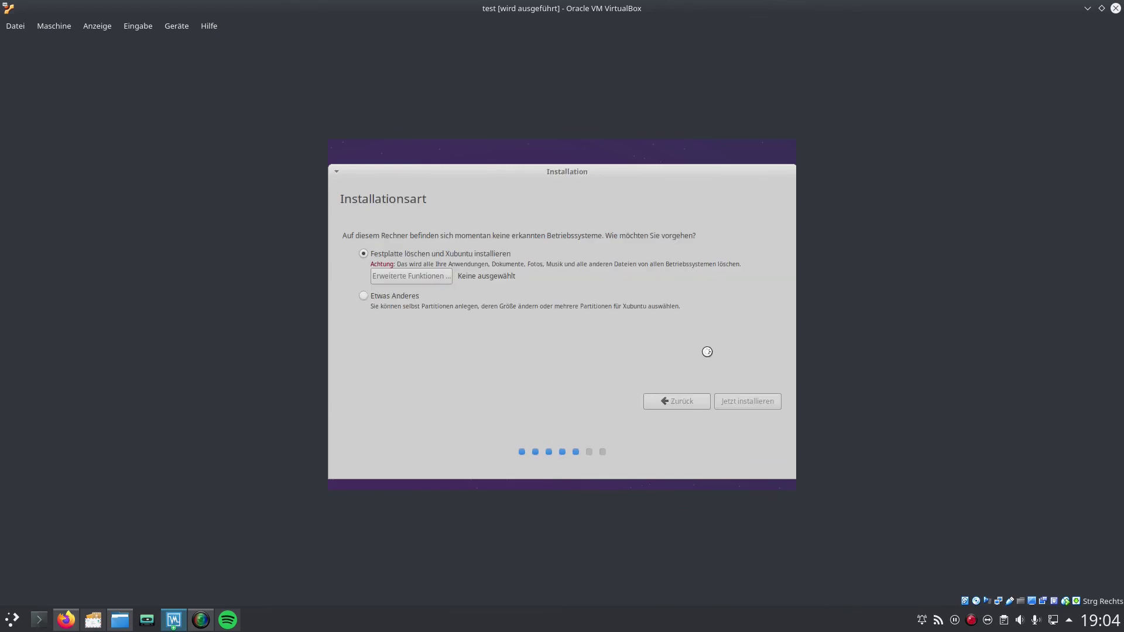
Step: Enter the account name test and the account password
text(test)
key(Tab)
key(Tab)
key(Tab)
text(testtesttest)
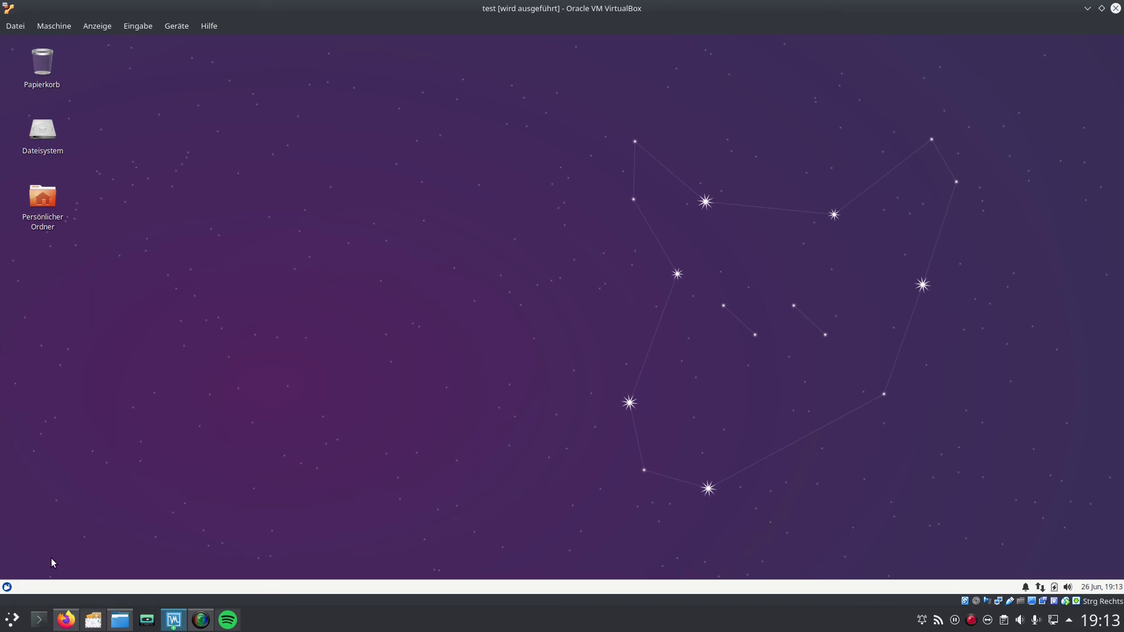
click(8, 586)
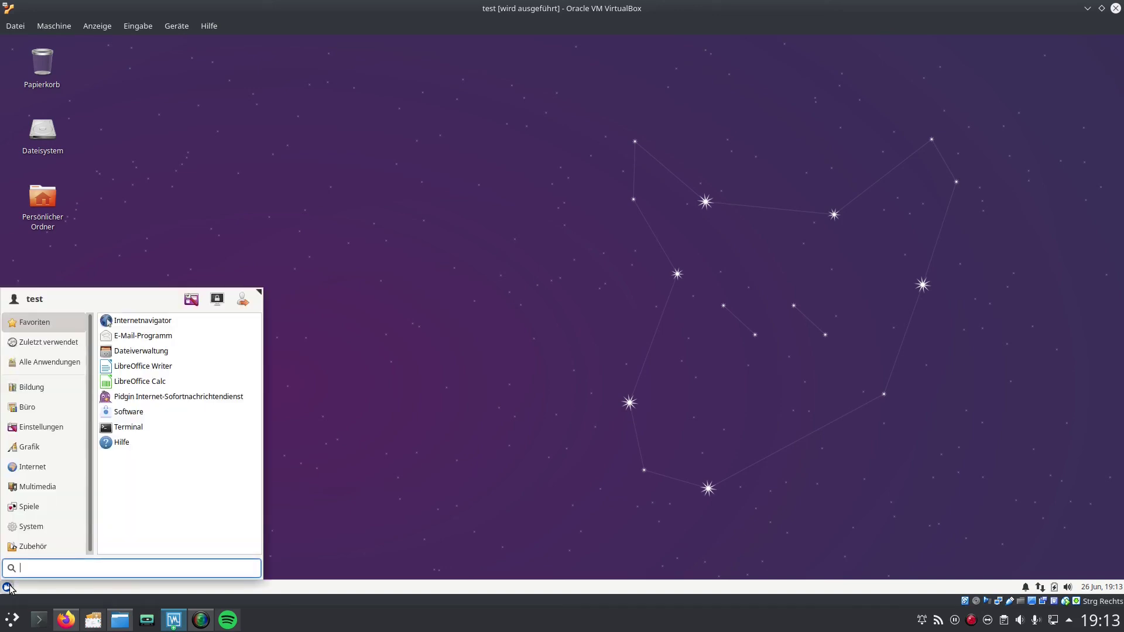
click(470, 508)
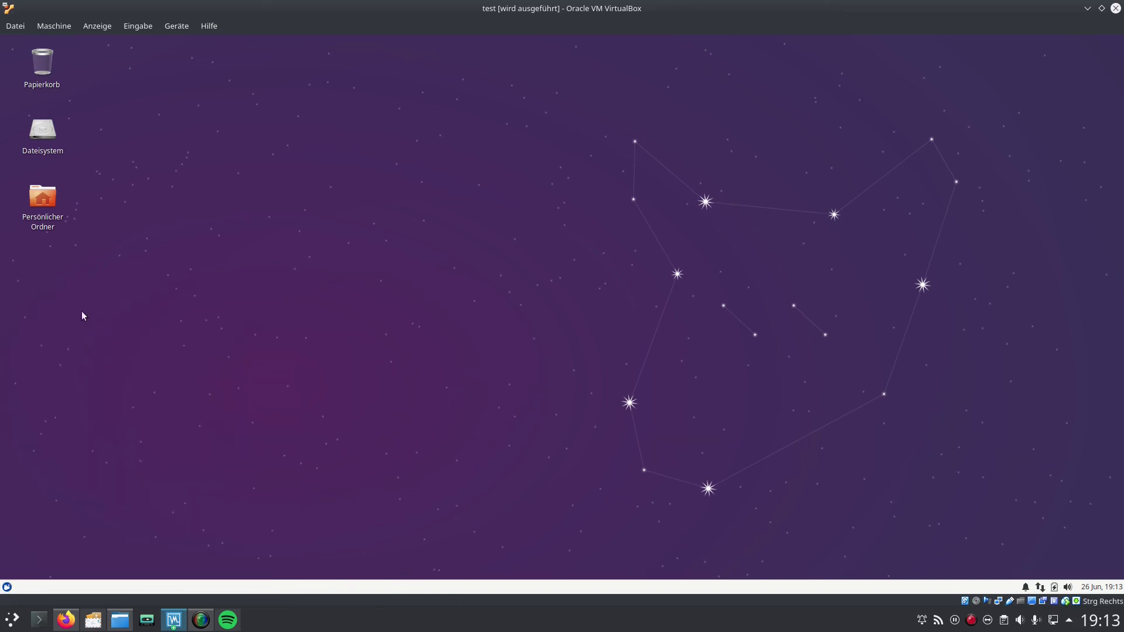
double_click(53, 205)
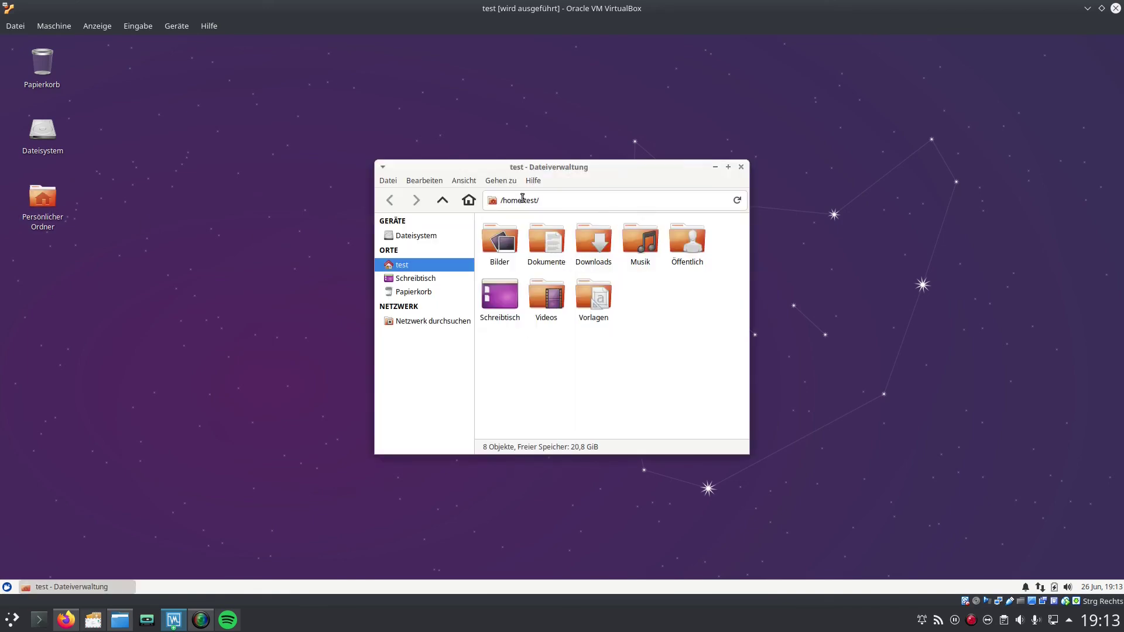
click(742, 168)
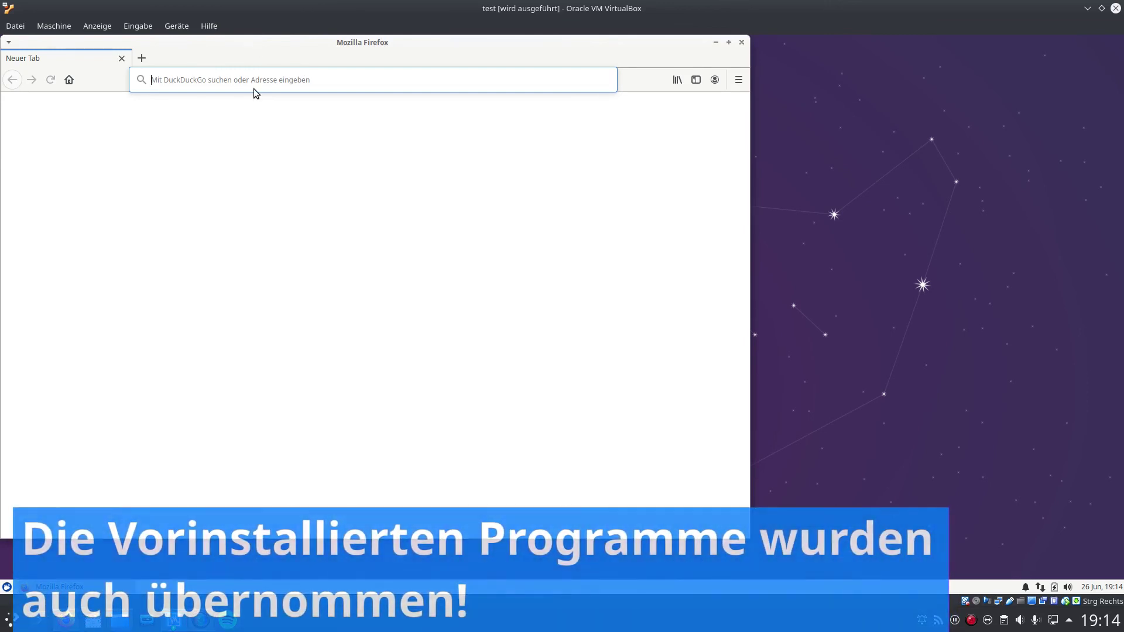
text(tets)
key(Return)
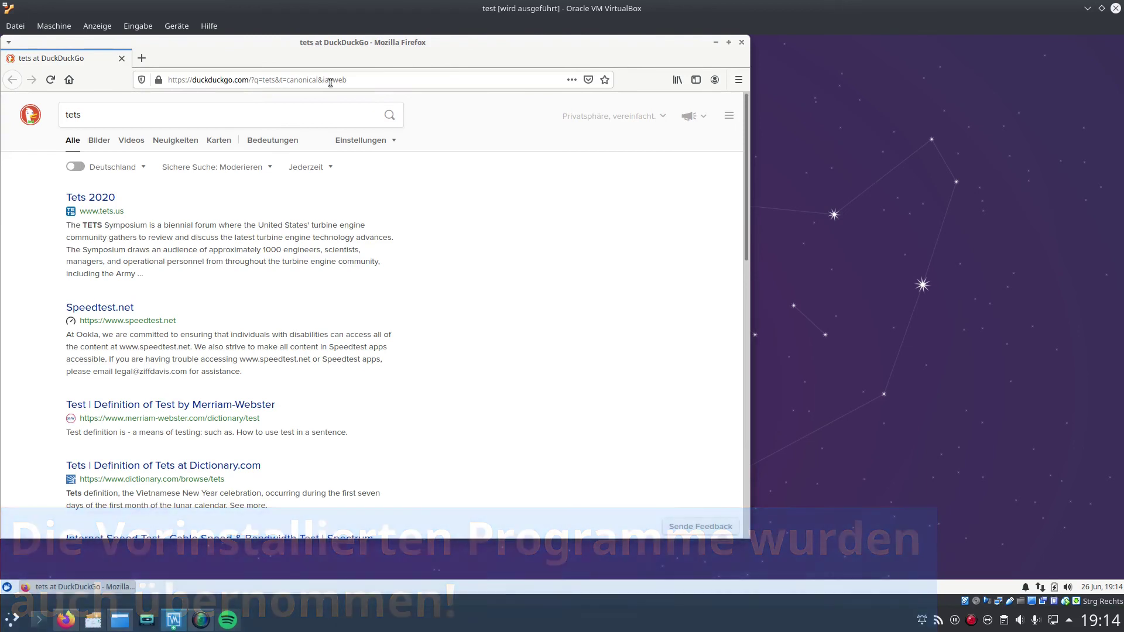
click(742, 42)
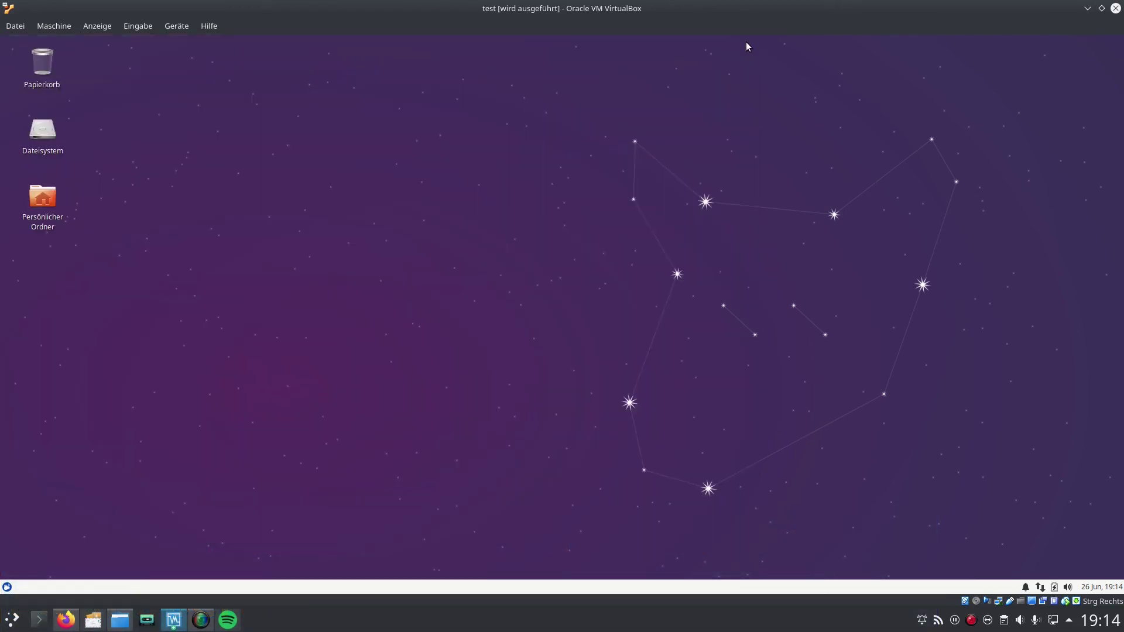